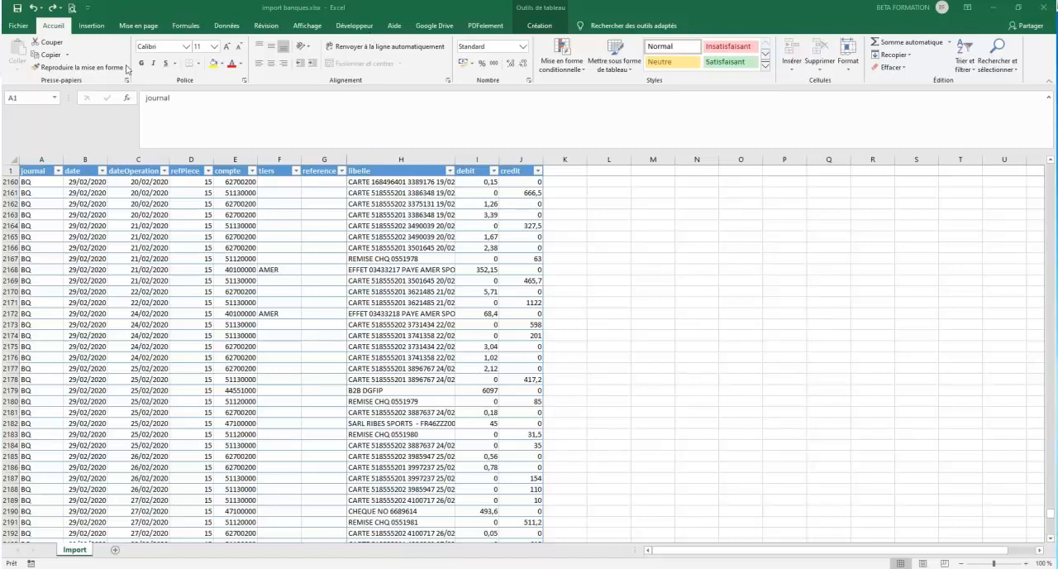
Step: Export the bank entries sheet as the tab-delimited text file import banques.txt in the fichier tuto folder
{"action": "left_click", "coordinate": [18, 26]}
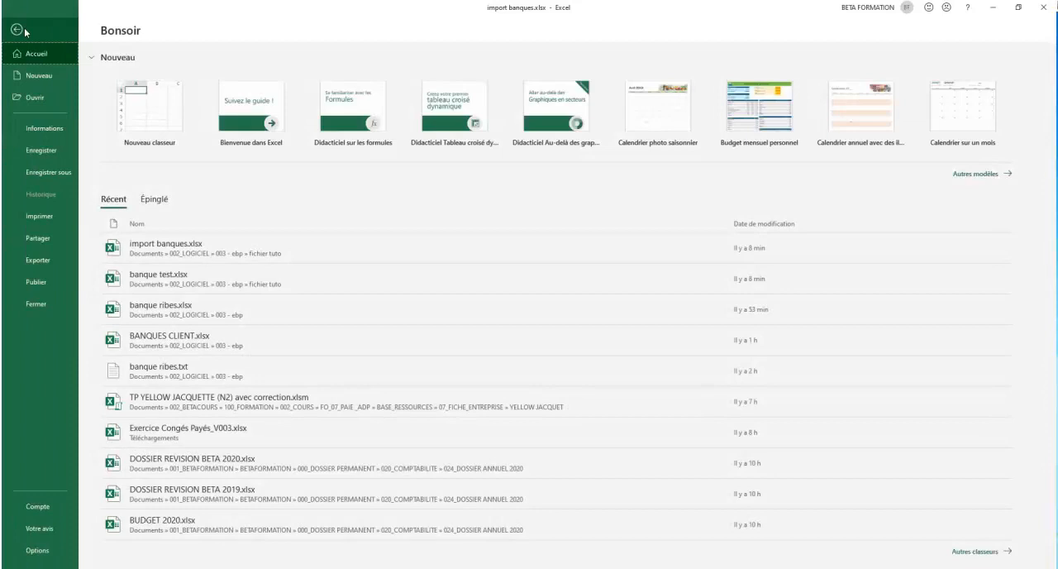
{"action": "left_click", "coordinate": [54, 262]}
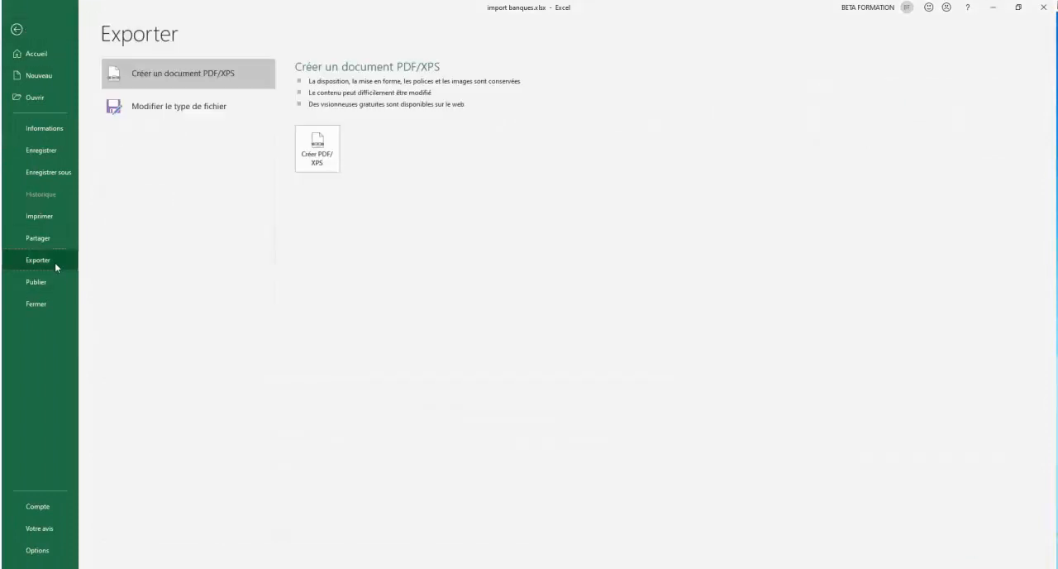
{"action": "left_click", "coordinate": [228, 102]}
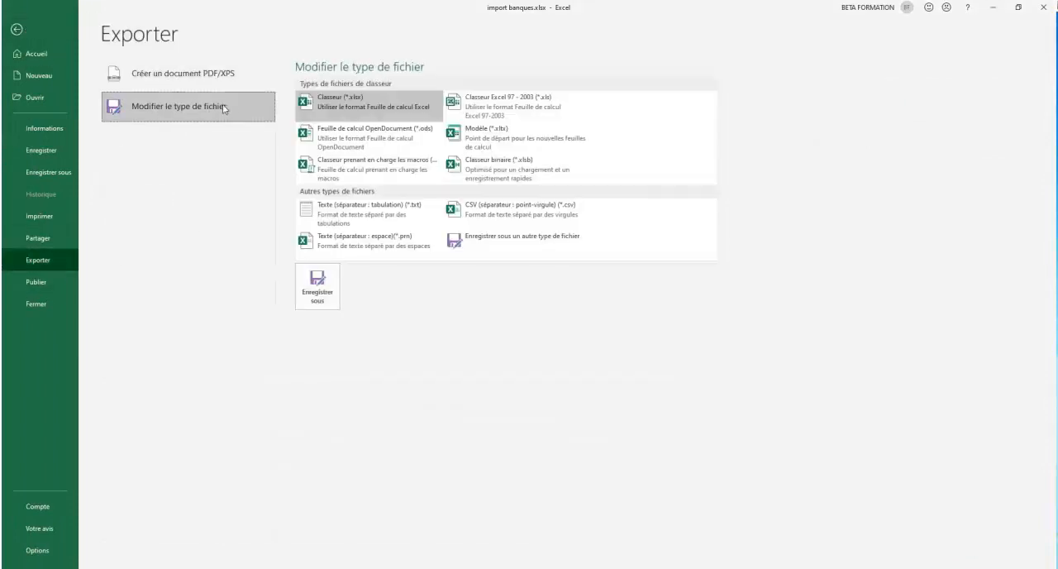
{"action": "left_click", "coordinate": [388, 216]}
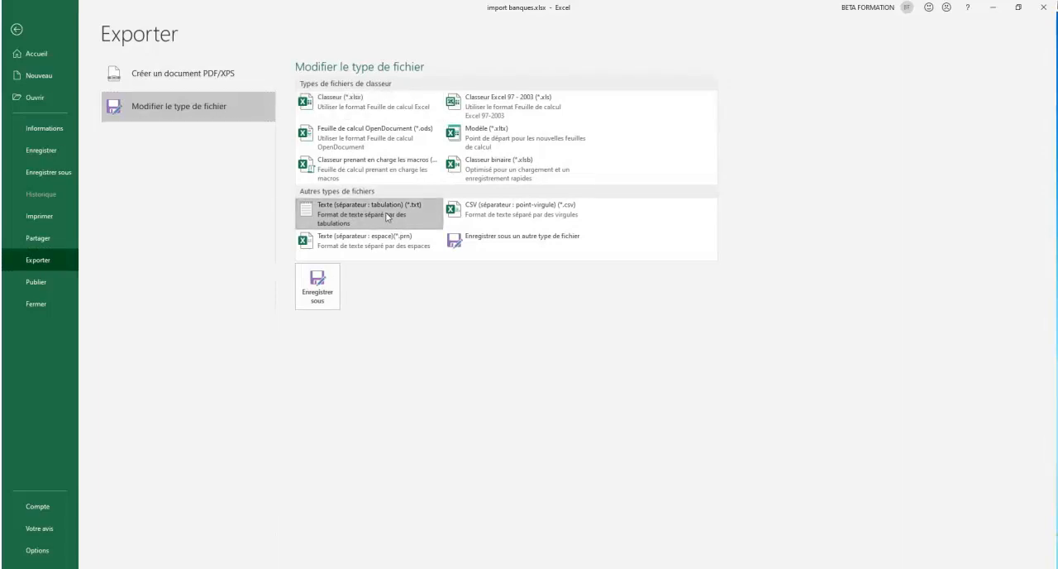
{"action": "left_click", "coordinate": [319, 285]}
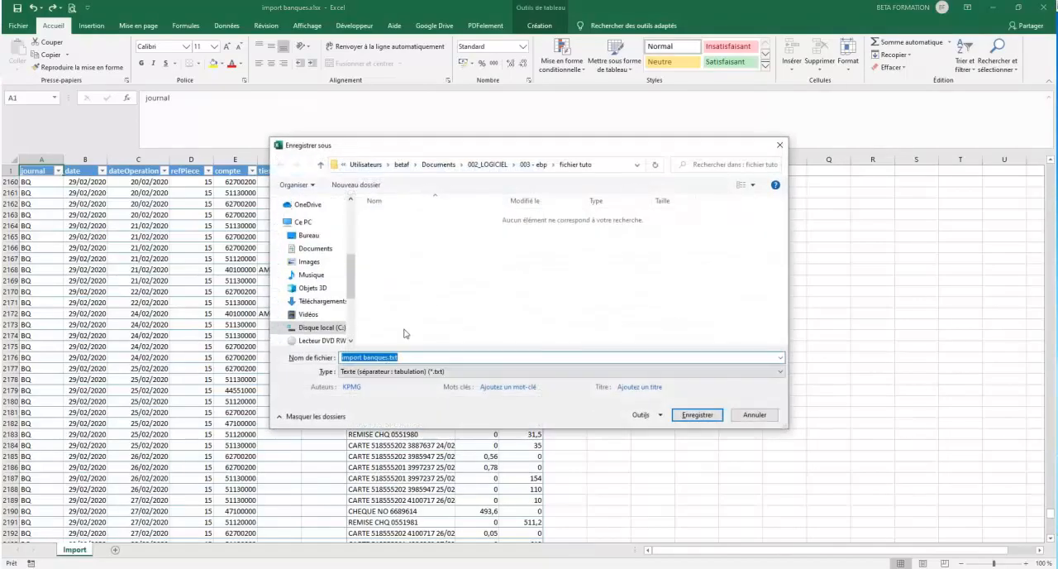
{"action": "left_click", "coordinate": [696, 415]}
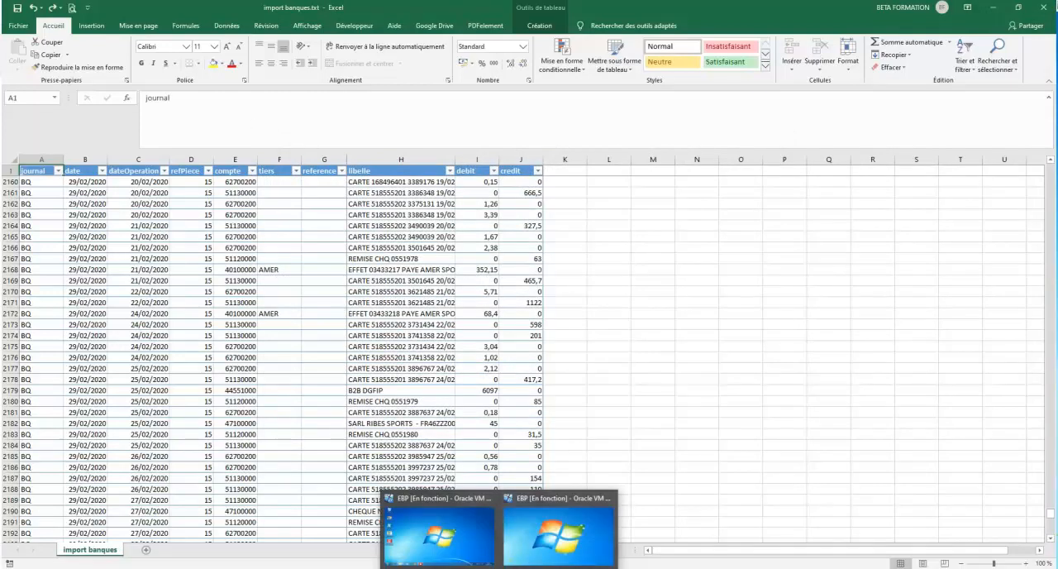
Step: Close the exported text file in Excel and switch to EBP Compta in the EBP virtual machine
{"action": "left_click", "coordinate": [22, 26]}
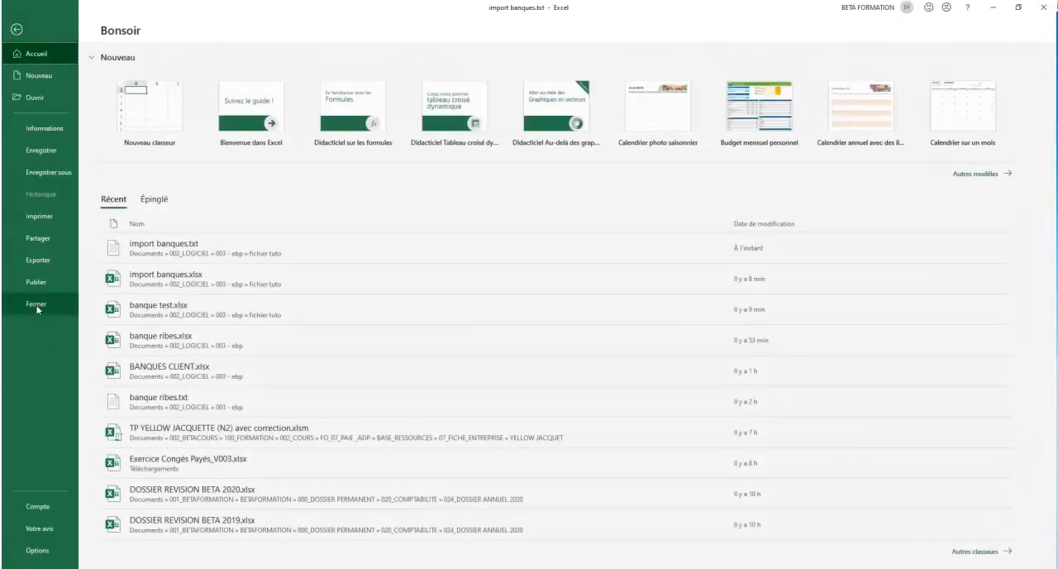
{"action": "left_click", "coordinate": [42, 307]}
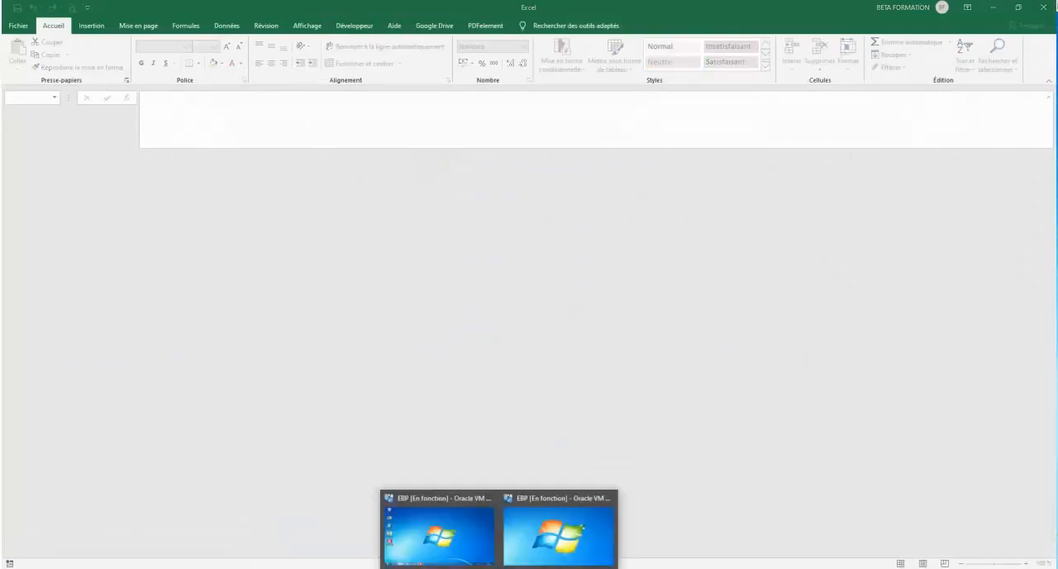
{"action": "left_click", "coordinate": [452, 524]}
{"action": "left_click", "coordinate": [364, 556]}
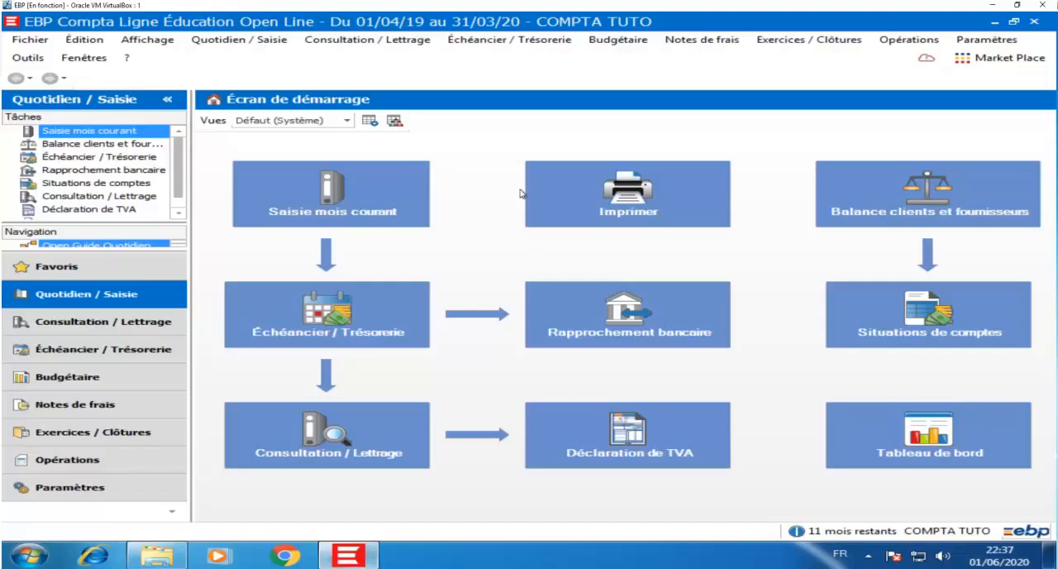
Step: Start the configurable data import (Import paramétrable) for the COMPTA TUTO file and continue past its welcome page
{"action": "left_click", "coordinate": [36, 62]}
{"action": "mouse_move", "coordinate": [149, 280]}
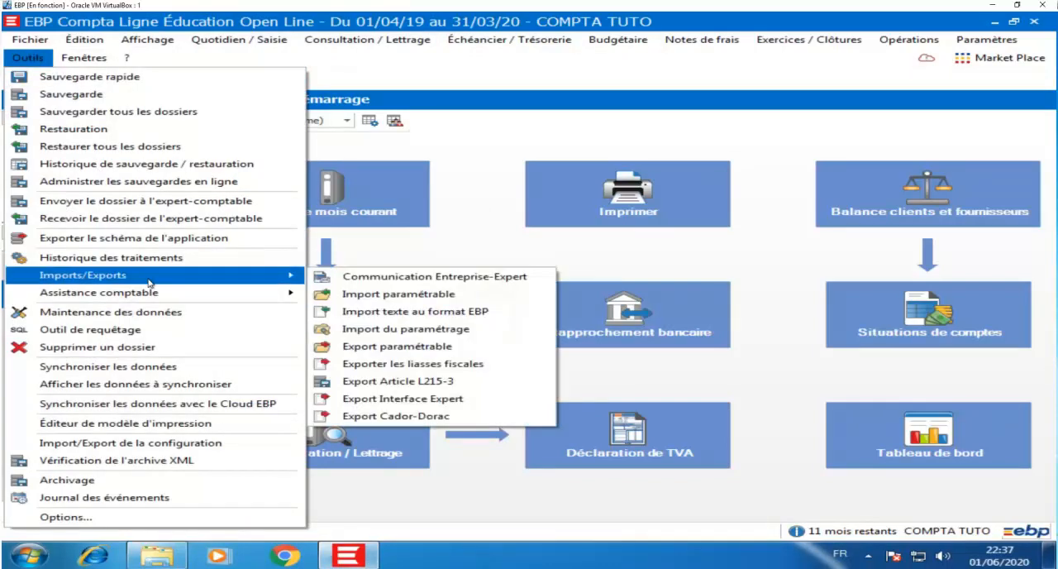
{"action": "left_click", "coordinate": [347, 295]}
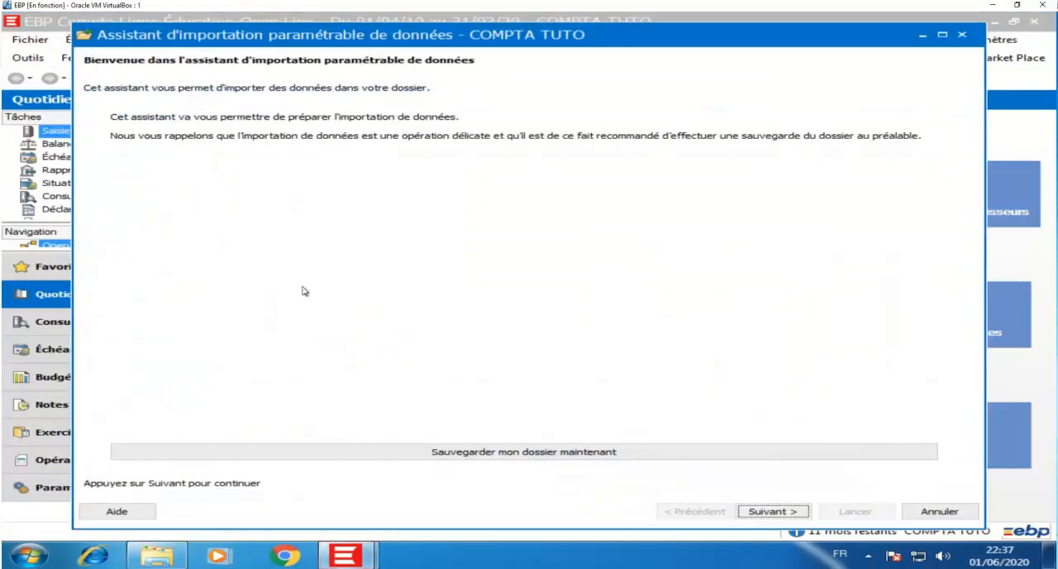
{"action": "left_click", "coordinate": [762, 512]}
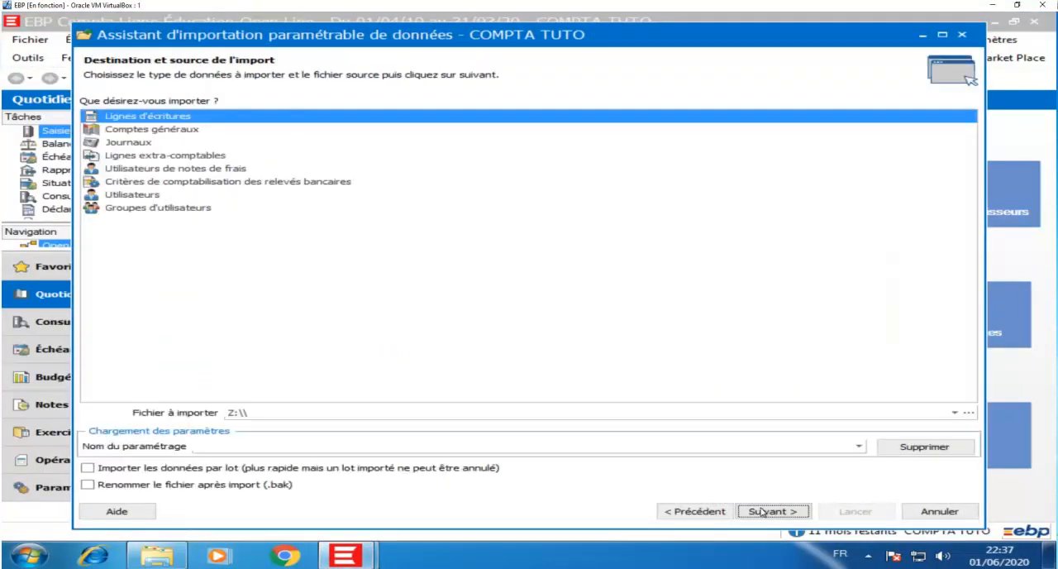
Step: Choose Lignes d'écritures as the data to import, with import banques from the fichier tuto folder as source file
{"action": "left_click", "coordinate": [117, 122]}
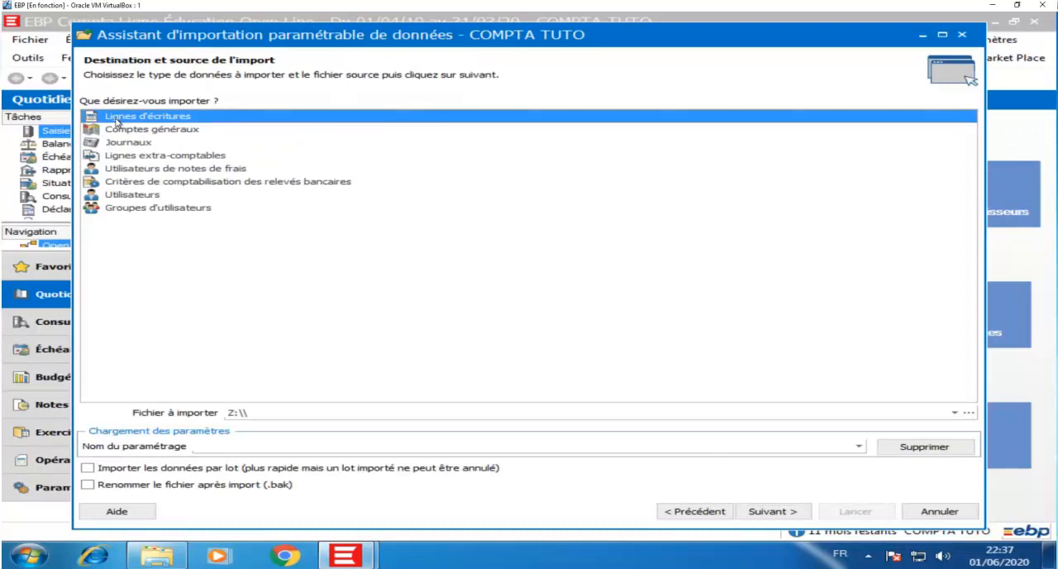
{"action": "left_click", "coordinate": [968, 412]}
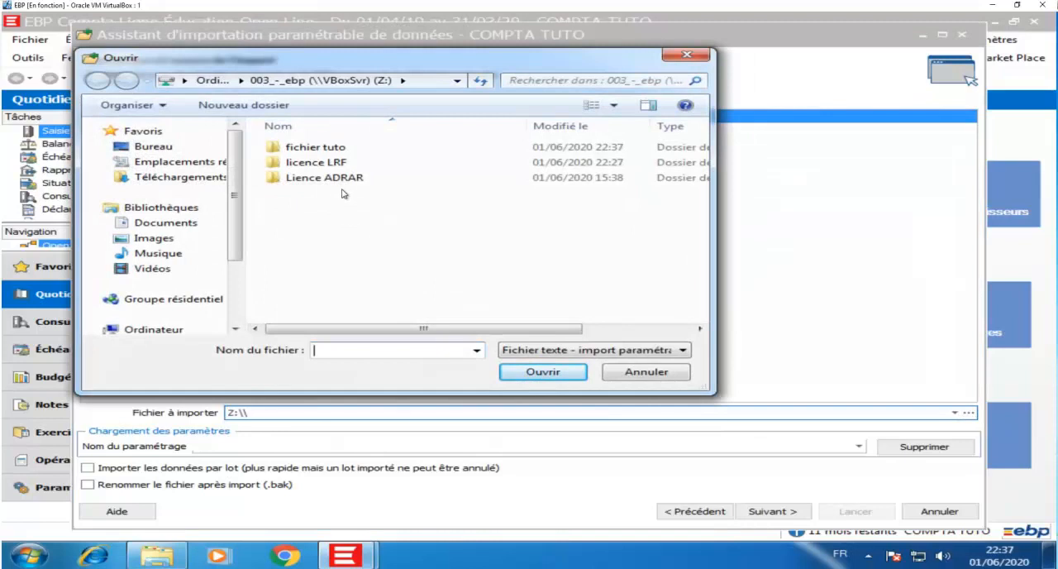
{"action": "double_click", "coordinate": [319, 148]}
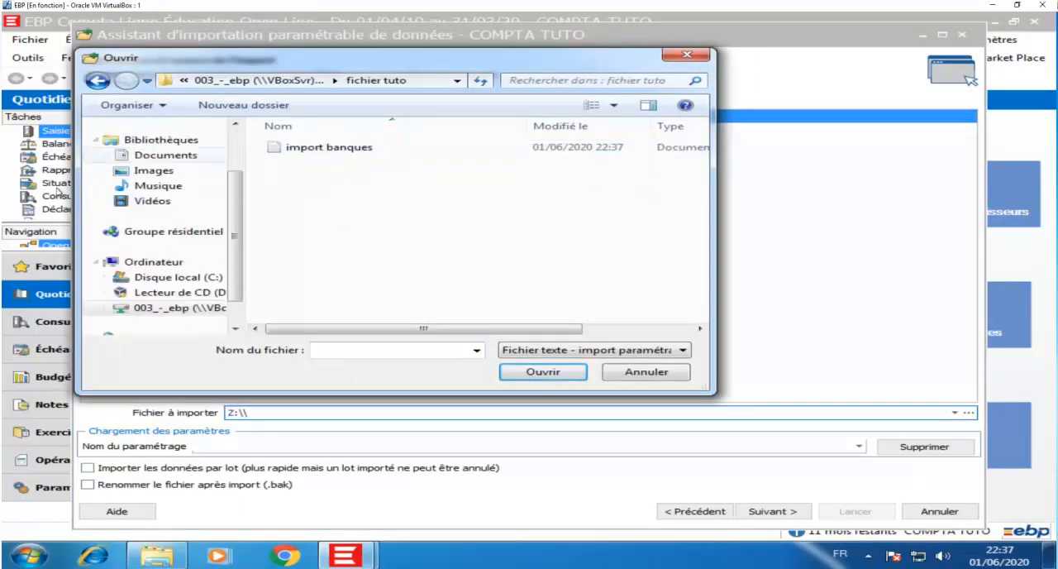
{"action": "left_click", "coordinate": [314, 149]}
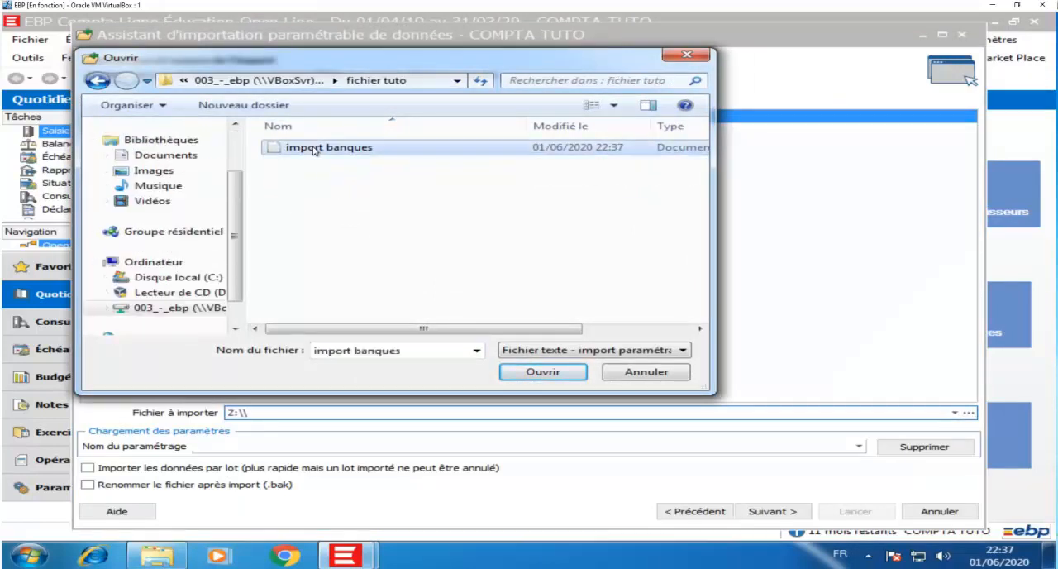
{"action": "left_click", "coordinate": [559, 373]}
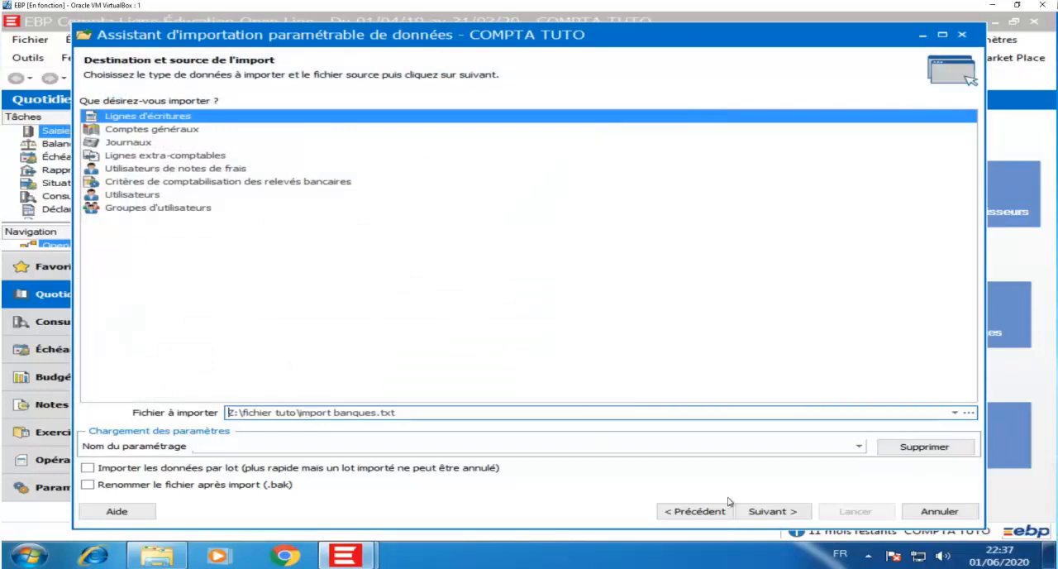
Step: Accept the delimited format with Western European (Windows) coding, header line and Tabulation separator, and continue to the field associations
{"action": "left_click", "coordinate": [773, 511]}
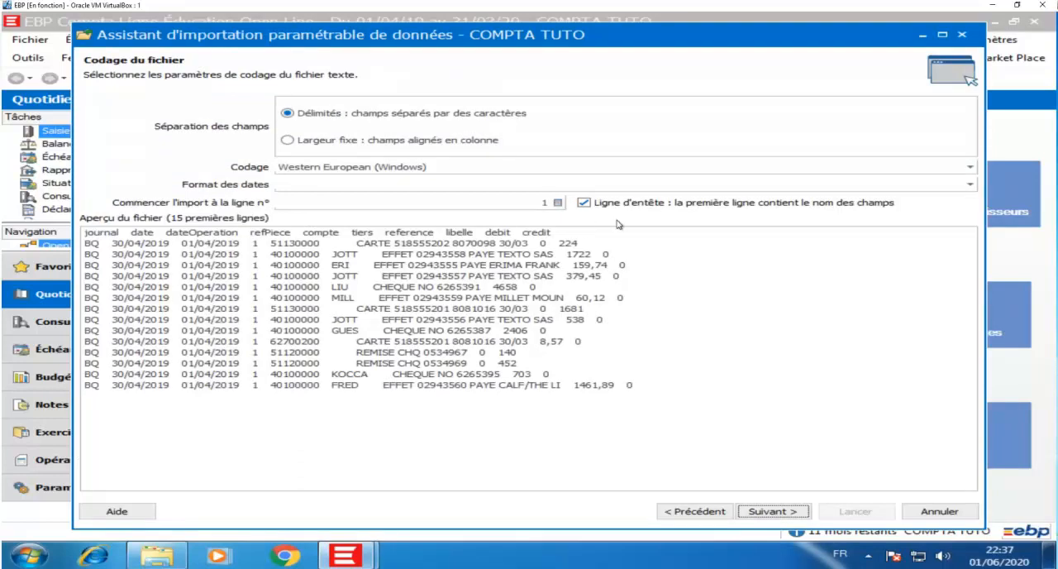
{"action": "left_click", "coordinate": [777, 512]}
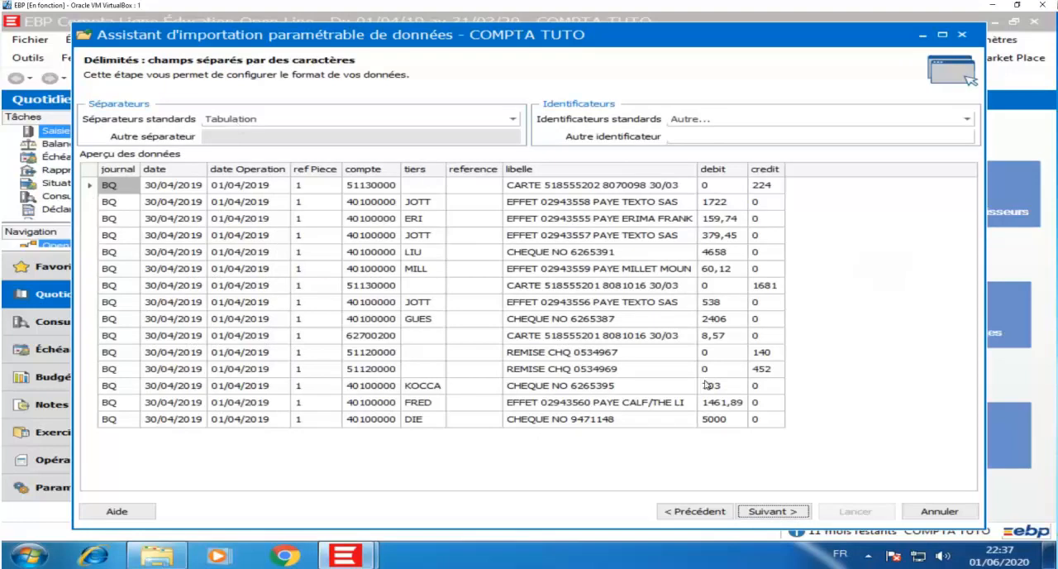
{"action": "left_click", "coordinate": [788, 517]}
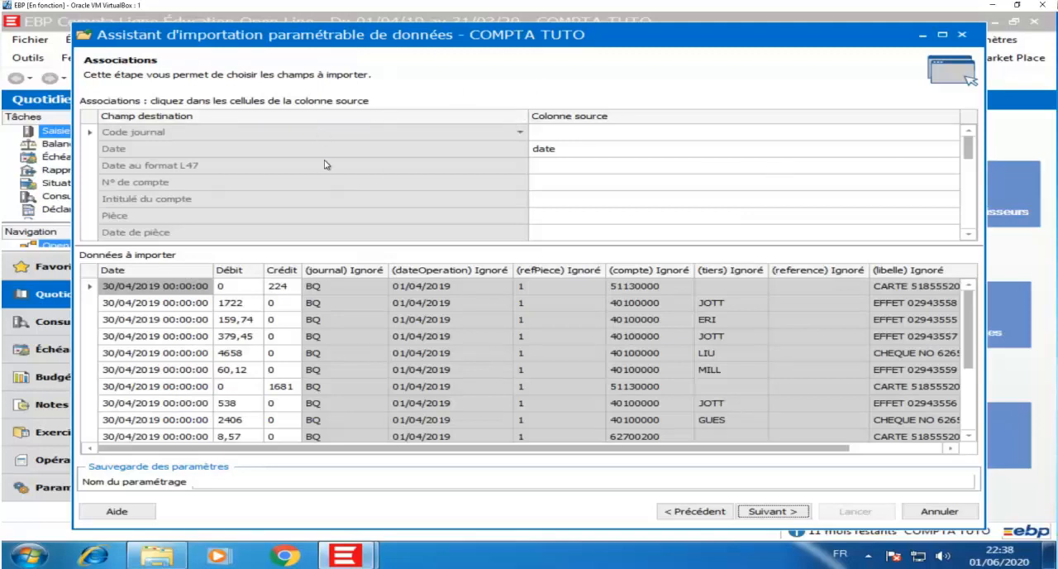
Step: Associate the Code journal field with the journal source column and N° de compte with compte
{"action": "left_click", "coordinate": [623, 130]}
{"action": "left_click", "coordinate": [604, 146]}
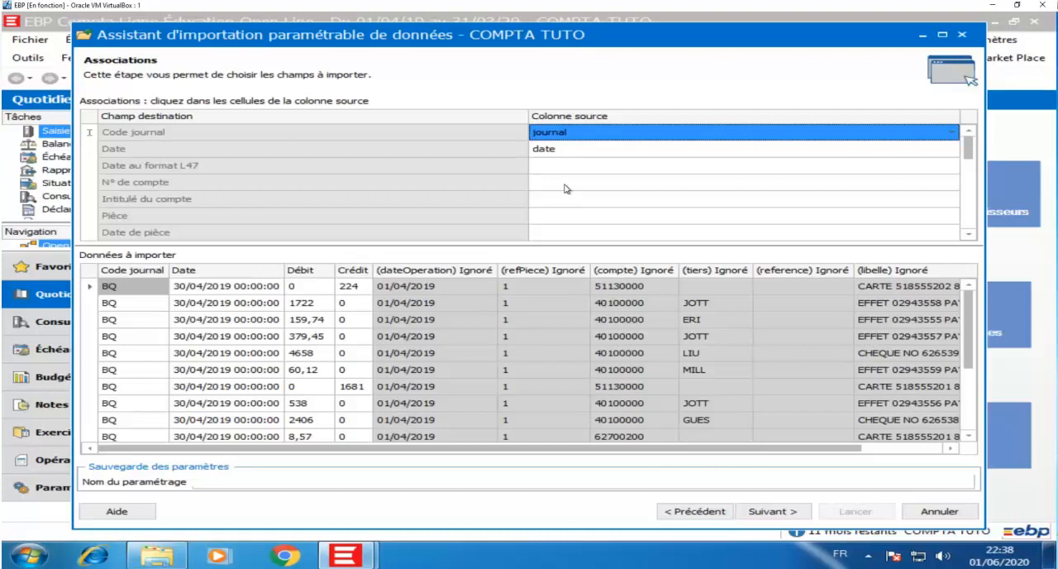
{"action": "left_click", "coordinate": [566, 182]}
{"action": "scroll", "coordinate": [612, 231], "scroll_direction": "down", "scroll_amount": 1}
{"action": "left_click", "coordinate": [583, 217]}
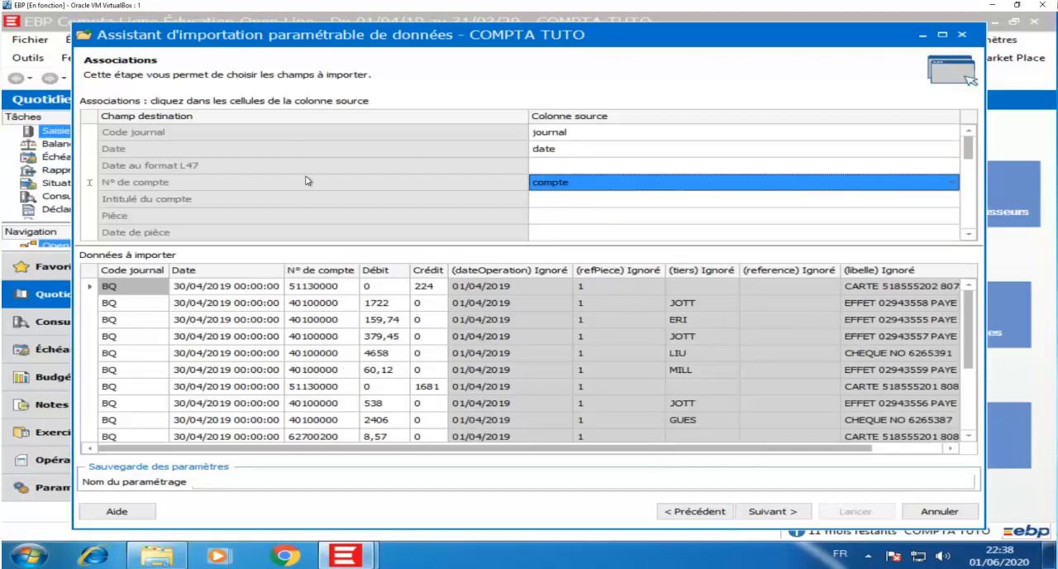
Step: Associate the Pièce field with the refPiece source column and Date de pièce with dateOperation
{"action": "left_click", "coordinate": [578, 217]}
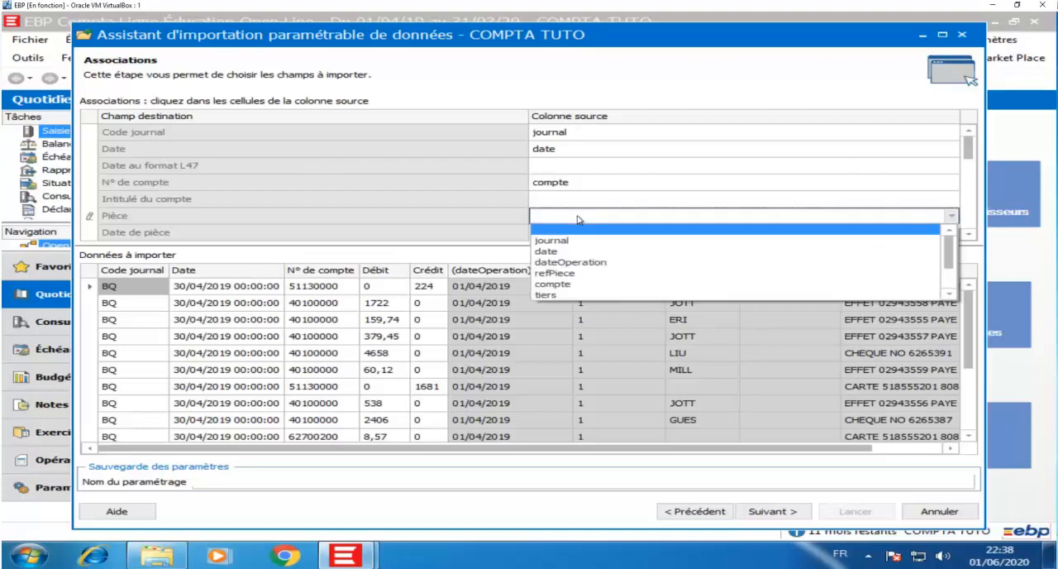
{"action": "left_click", "coordinate": [581, 273]}
{"action": "scroll", "coordinate": [397, 193], "scroll_direction": "down", "scroll_amount": 1}
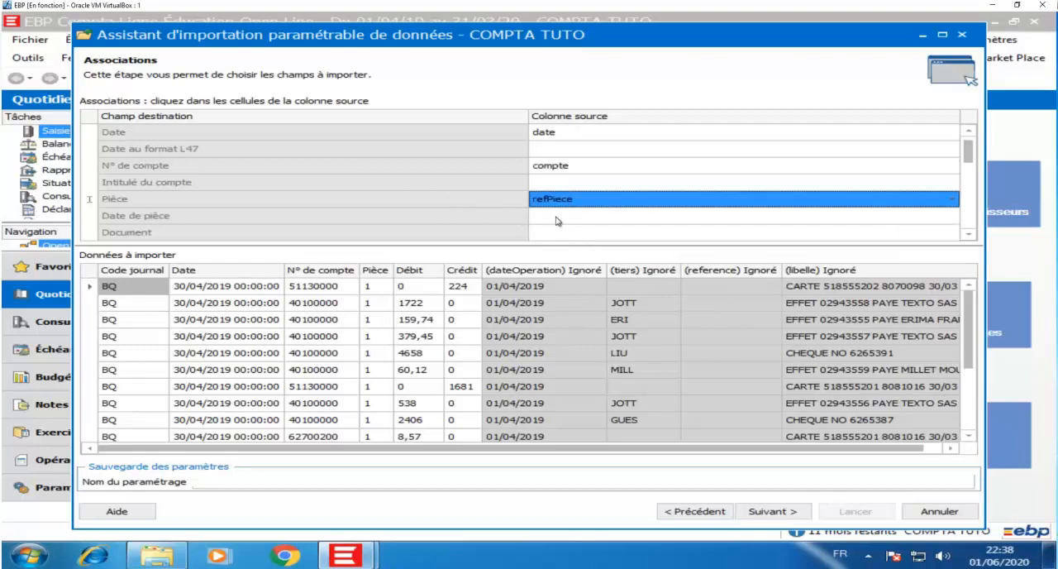
{"action": "scroll", "coordinate": [425, 215], "scroll_direction": "down", "scroll_amount": 9}
{"action": "scroll", "coordinate": [425, 216], "scroll_direction": "up", "scroll_amount": 1}
{"action": "scroll", "coordinate": [425, 216], "scroll_direction": "down", "scroll_amount": 4}
{"action": "scroll", "coordinate": [425, 215], "scroll_direction": "up", "scroll_amount": 3}
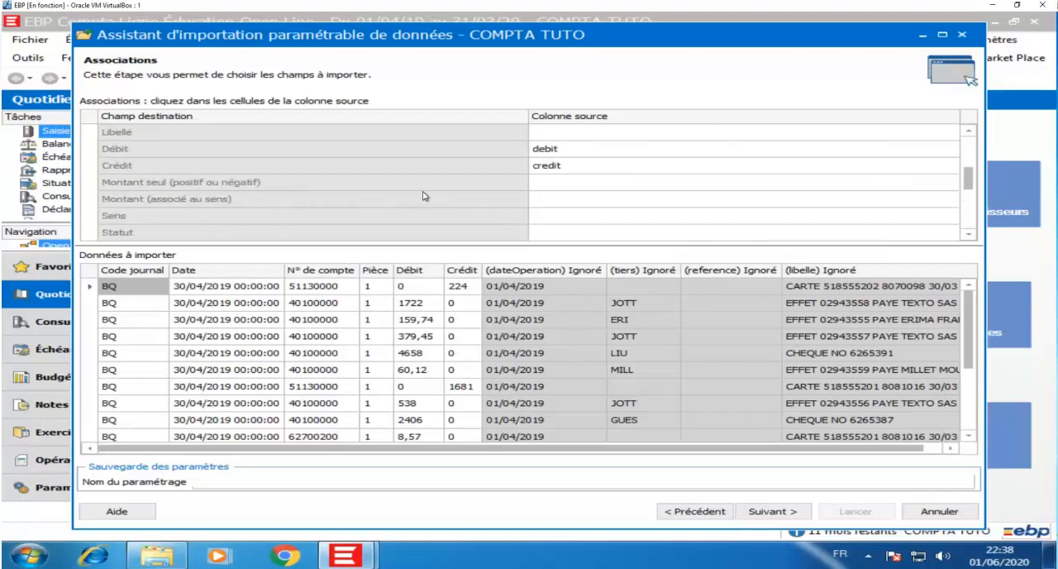
{"action": "scroll", "coordinate": [425, 196], "scroll_direction": "up", "scroll_amount": 1}
{"action": "left_click", "coordinate": [545, 169]}
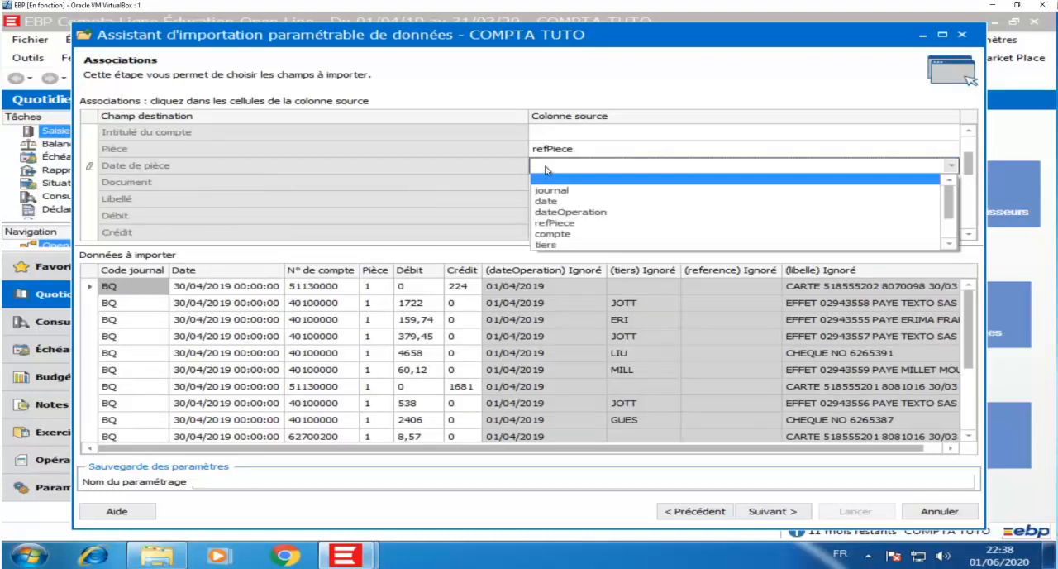
{"action": "left_click", "coordinate": [574, 214]}
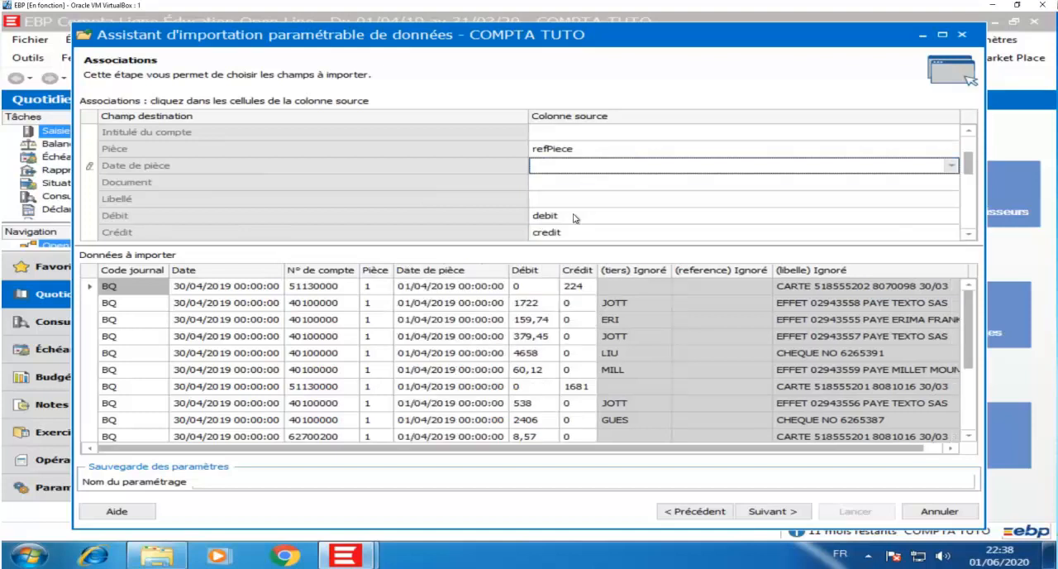
Step: Associate the Libellé field with the libelle source column and review the list of field associations
{"action": "left_click", "coordinate": [547, 202]}
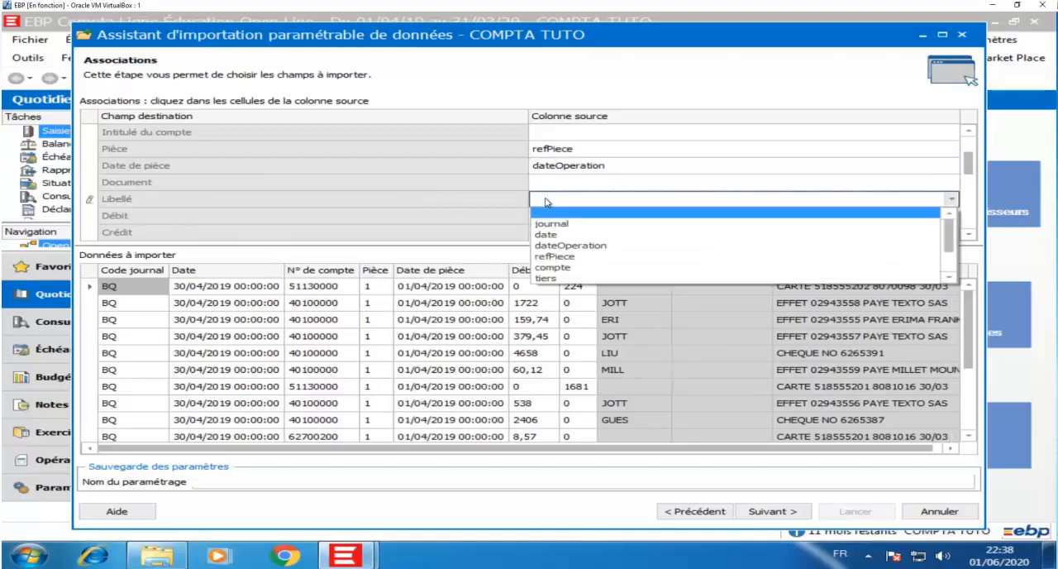
{"action": "scroll", "coordinate": [578, 248], "scroll_direction": "down", "scroll_amount": 2}
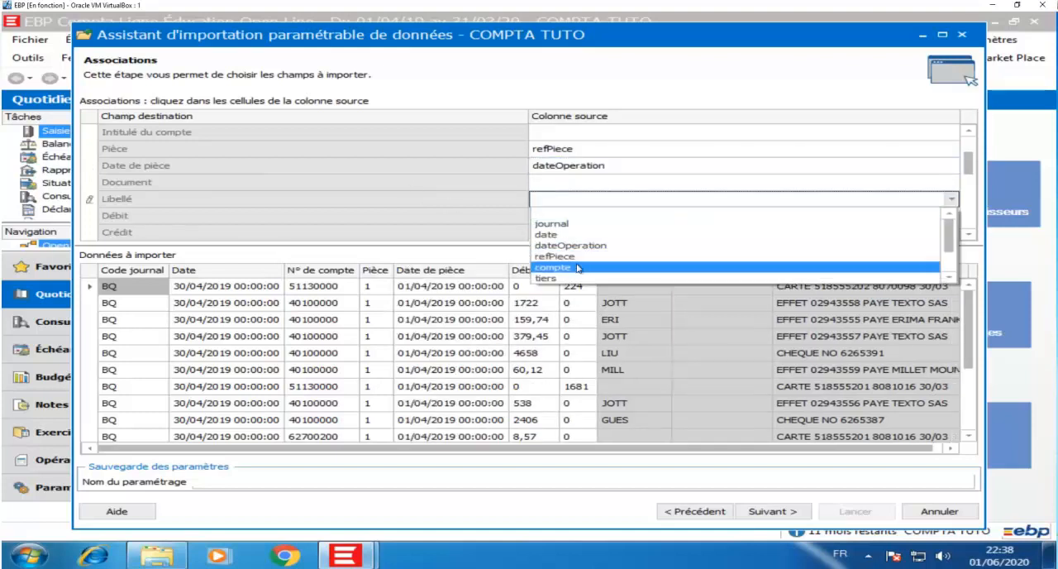
{"action": "left_click", "coordinate": [583, 256]}
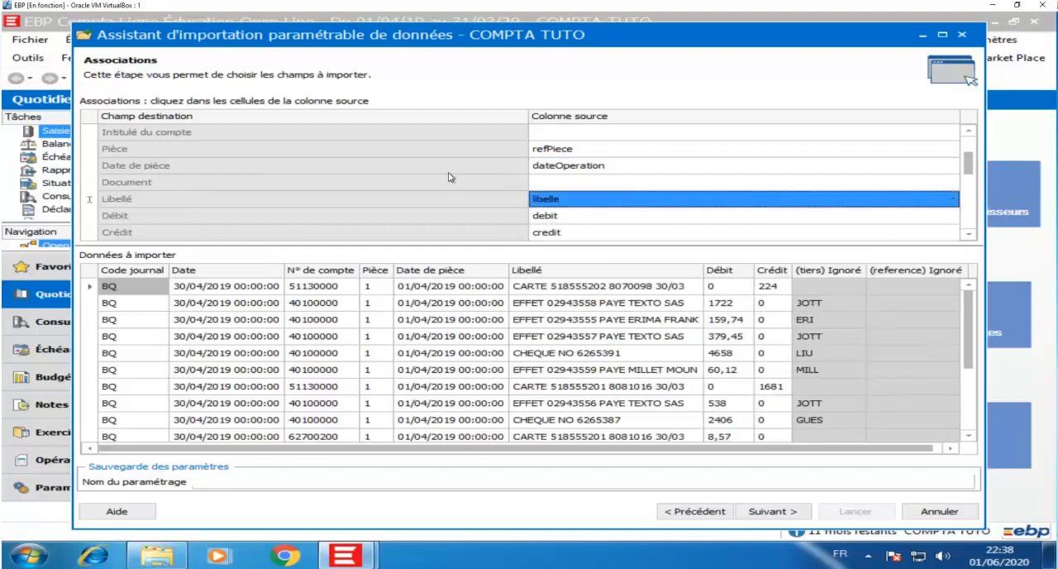
{"action": "scroll", "coordinate": [449, 177], "scroll_direction": "down", "scroll_amount": 2}
{"action": "scroll", "coordinate": [451, 177], "scroll_direction": "down", "scroll_amount": 1}
{"action": "scroll", "coordinate": [446, 176], "scroll_direction": "up", "scroll_amount": 3}
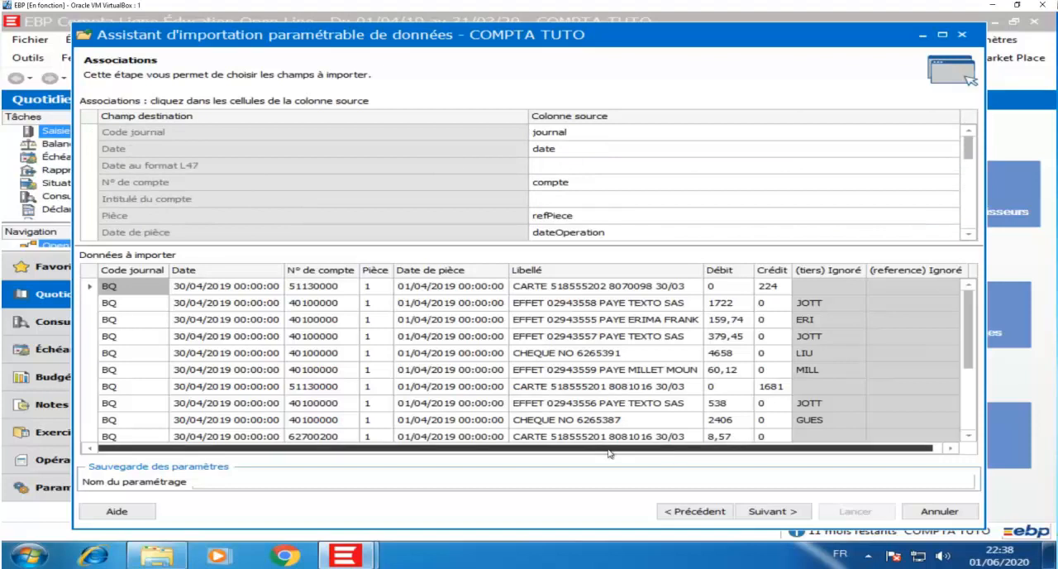
Step: Name the import parameter set IMPORT TXT so that its settings are saved
{"action": "left_click", "coordinate": [299, 482]}
{"action": "type", "text": "IM%PO"}
{"action": "key", "text": "BackSpace"}
{"action": "key", "text": "BackSpace"}
{"action": "key", "text": "BackSpace"}
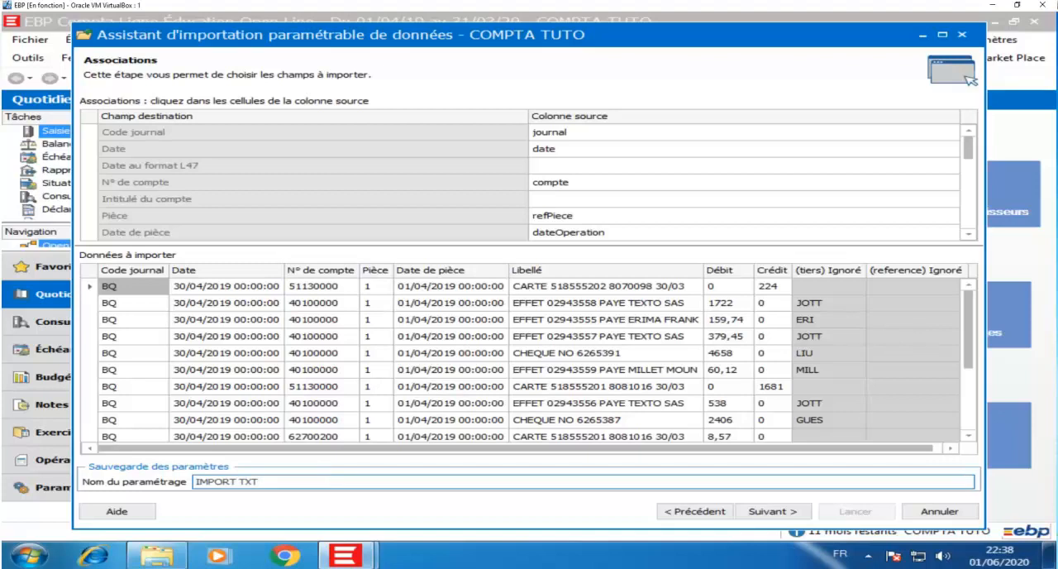
Step: Launch the import of the entry lines and agree to update the default import/export path
{"action": "left_click", "coordinate": [777, 513]}
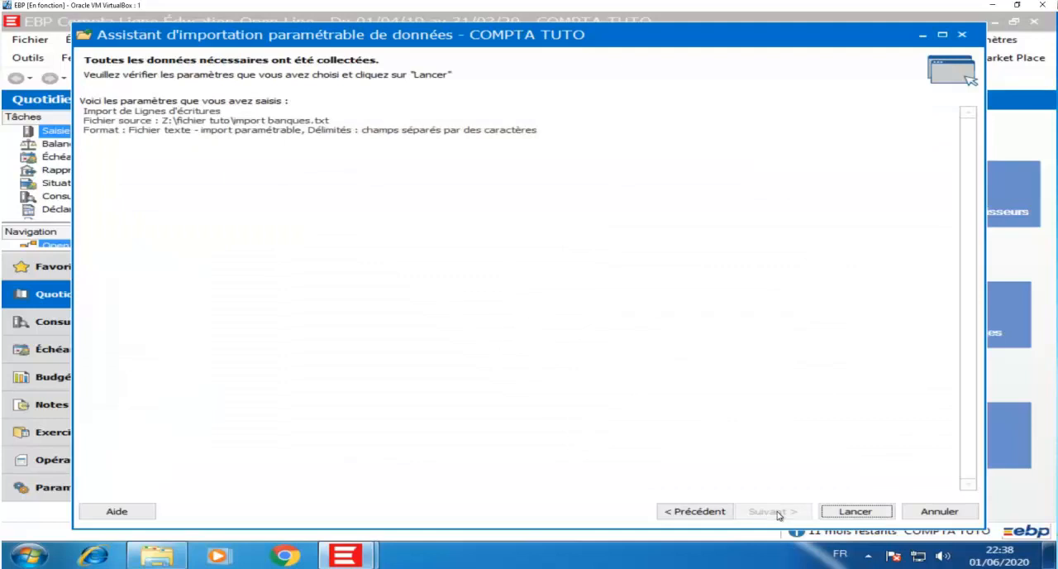
{"action": "left_click", "coordinate": [847, 513]}
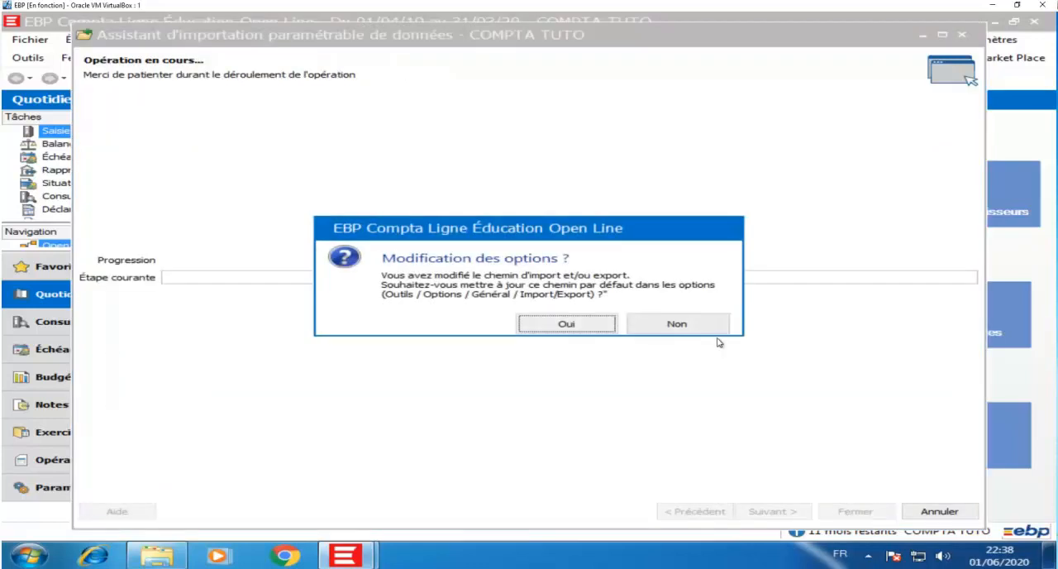
{"action": "left_click", "coordinate": [549, 324]}
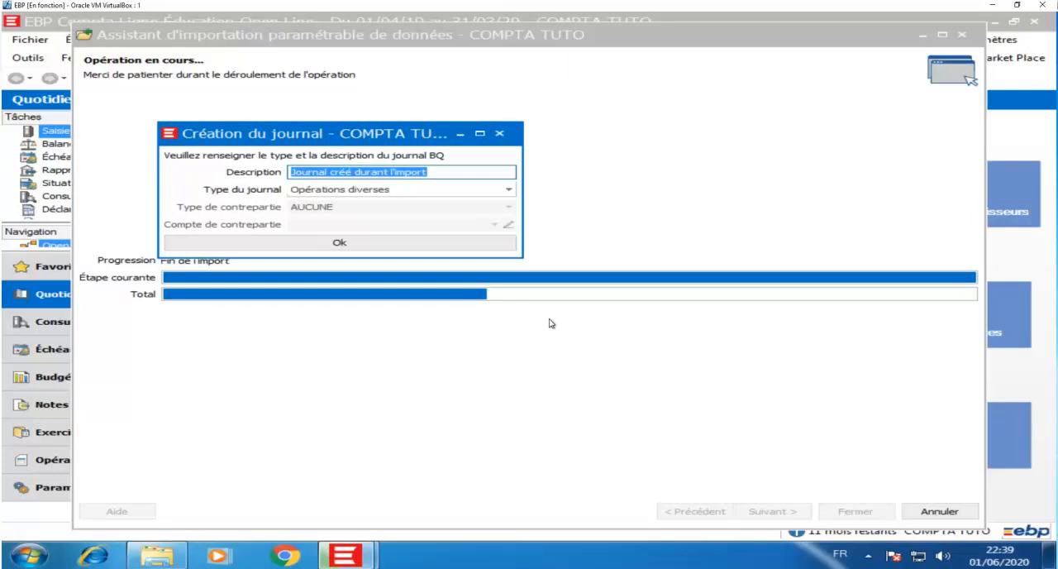
Step: Describe the new BQ journal as BANQUE, set its type to Trésorerie and confirm its creation
{"action": "type", "text": "NBANQU"}
{"action": "key", "text": "BackSpace"}
{"action": "key", "text": "BackSpace"}
{"action": "key", "text": "BackSpace"}
{"action": "key", "text": "BackSpace"}
{"action": "key", "text": "BackSpace"}
{"action": "key", "text": "BackSpace"}
{"action": "type", "text": "BANQUE"}
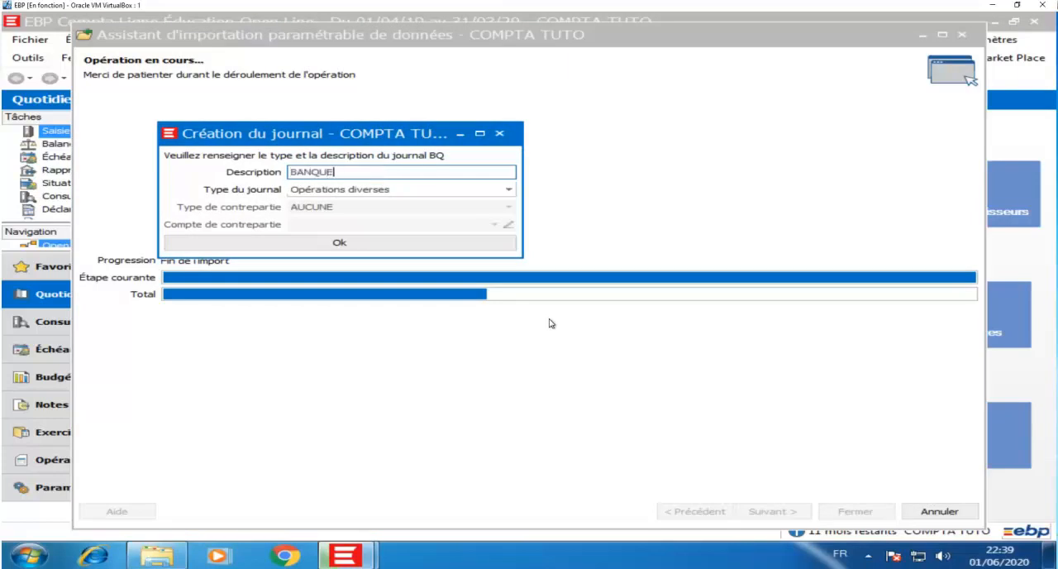
{"action": "key", "text": "Tab"}
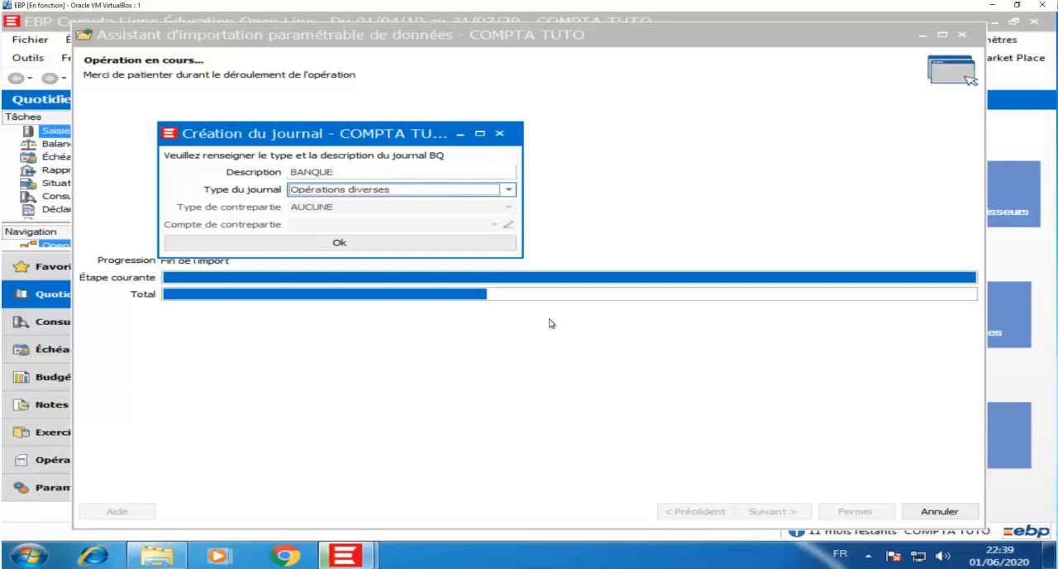
{"action": "type", "text": "Trésorerie"}
{"action": "key", "text": "Tab"}
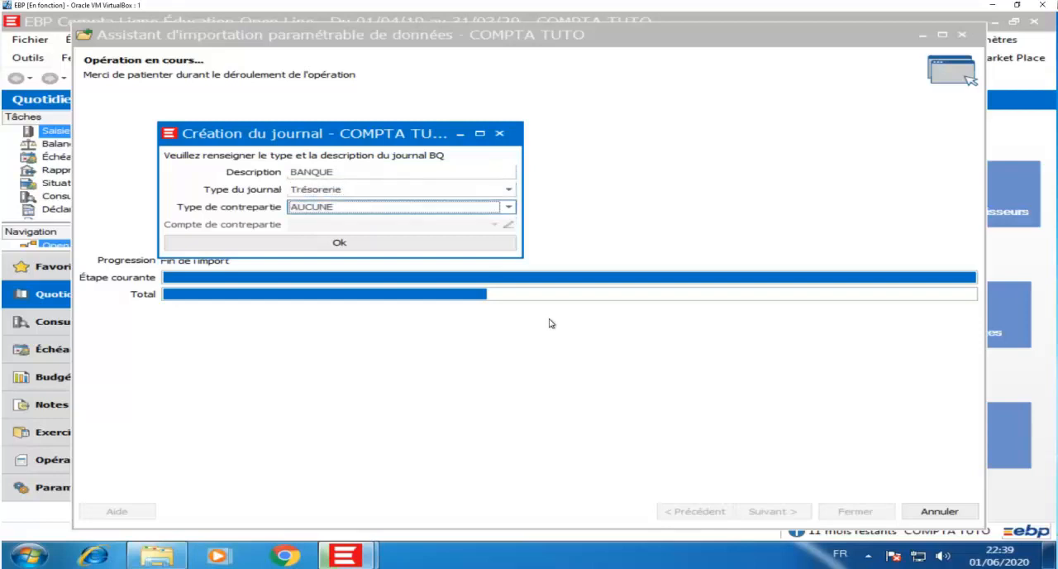
{"action": "left_click", "coordinate": [399, 242]}
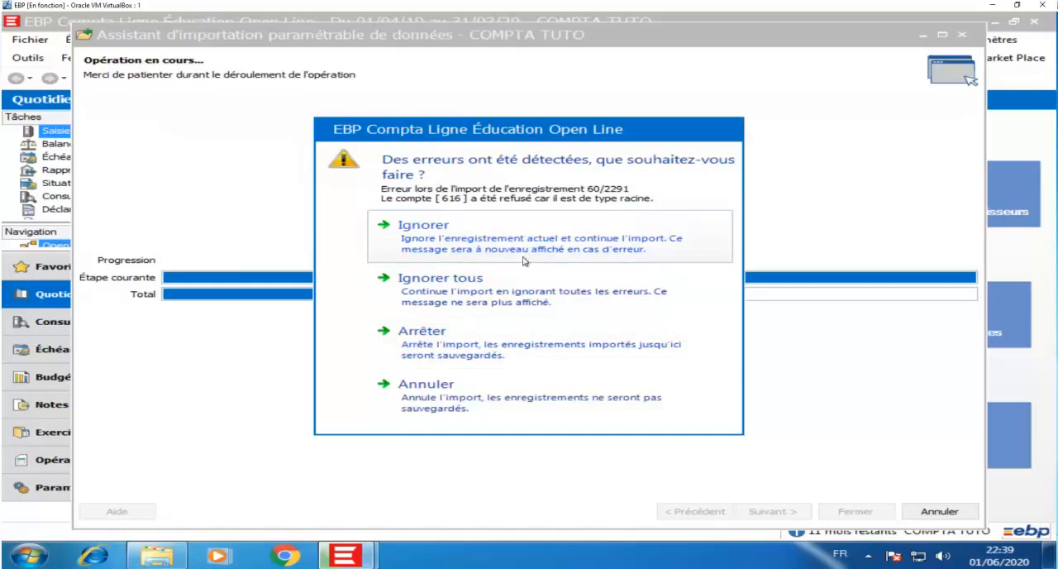
Step: Cancel the import at the account 616 error, then dismiss the information message and close the import assistant
{"action": "left_click", "coordinate": [553, 394]}
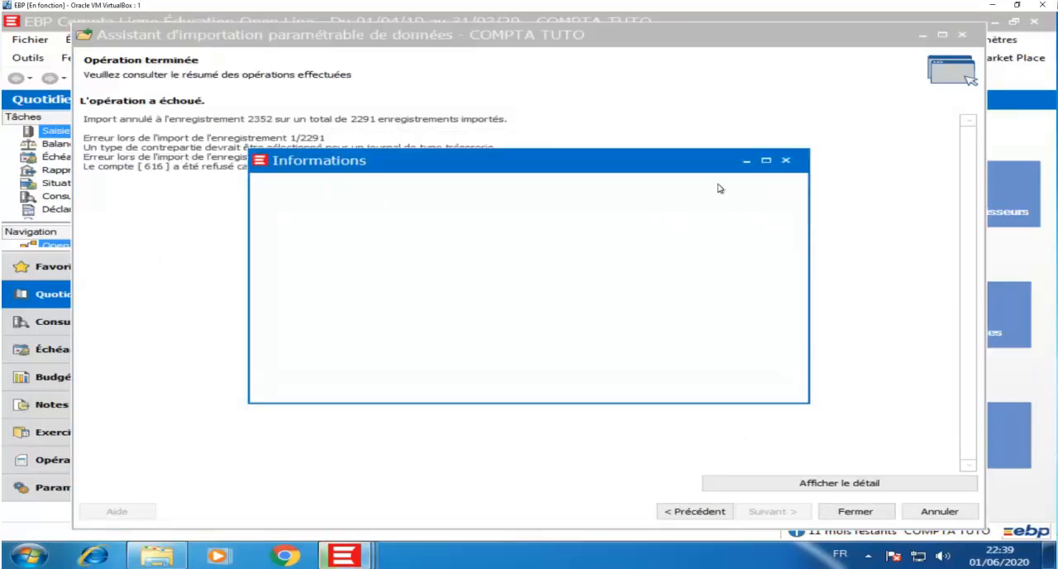
{"action": "left_click", "coordinate": [785, 161]}
{"action": "left_click", "coordinate": [879, 511]}
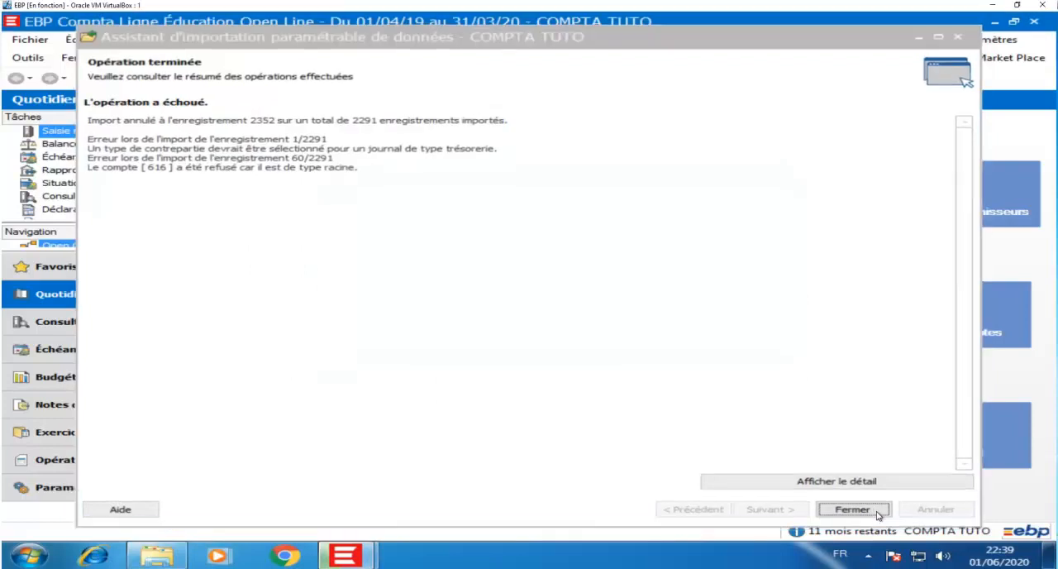
Step: Open the general chart of accounts and search it for account 616
{"action": "left_click", "coordinate": [988, 41]}
{"action": "mouse_move", "coordinate": [959, 120]}
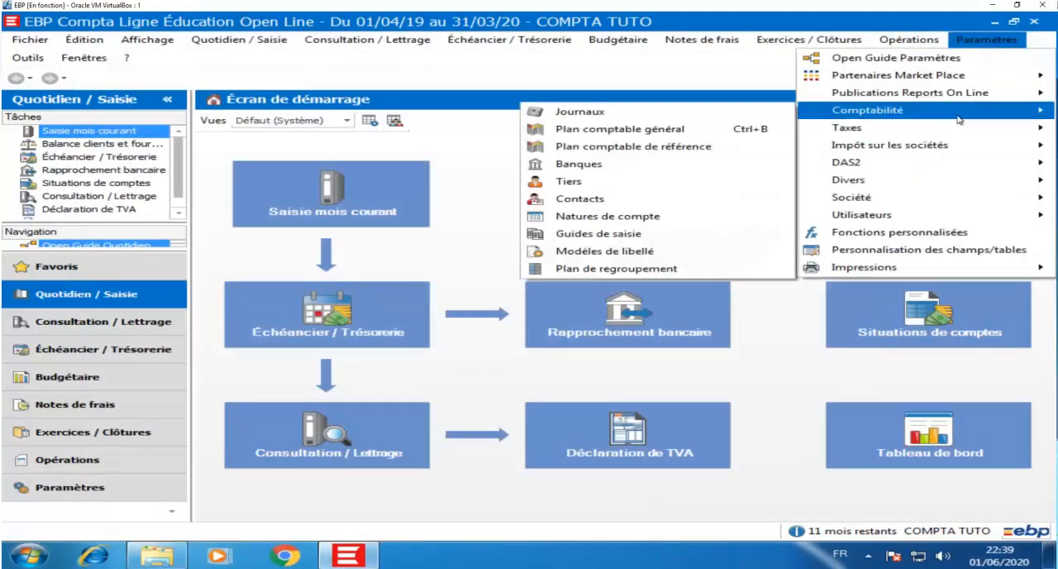
{"action": "left_click", "coordinate": [703, 130]}
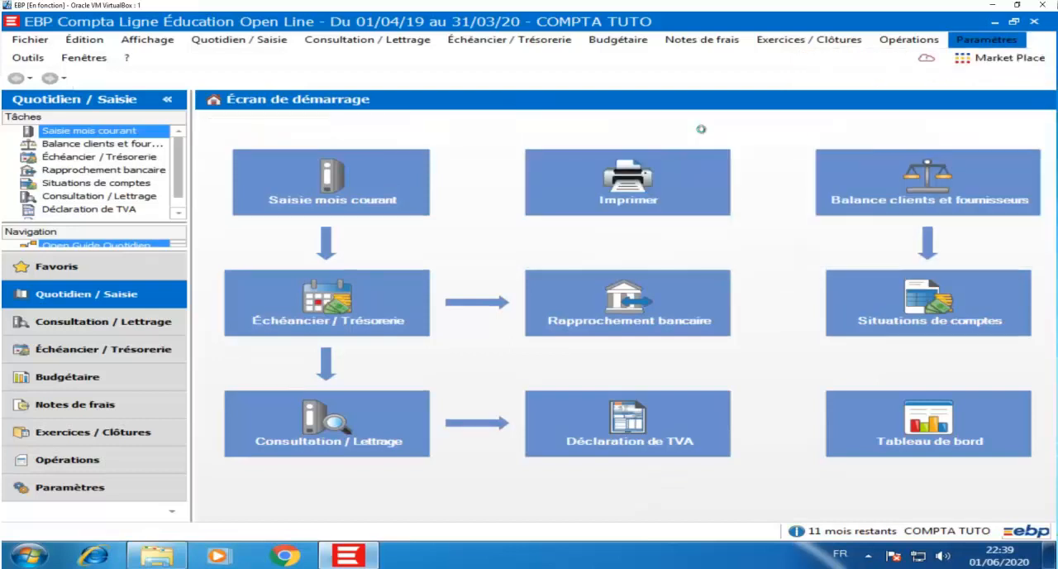
{"action": "type", "text": "616"}
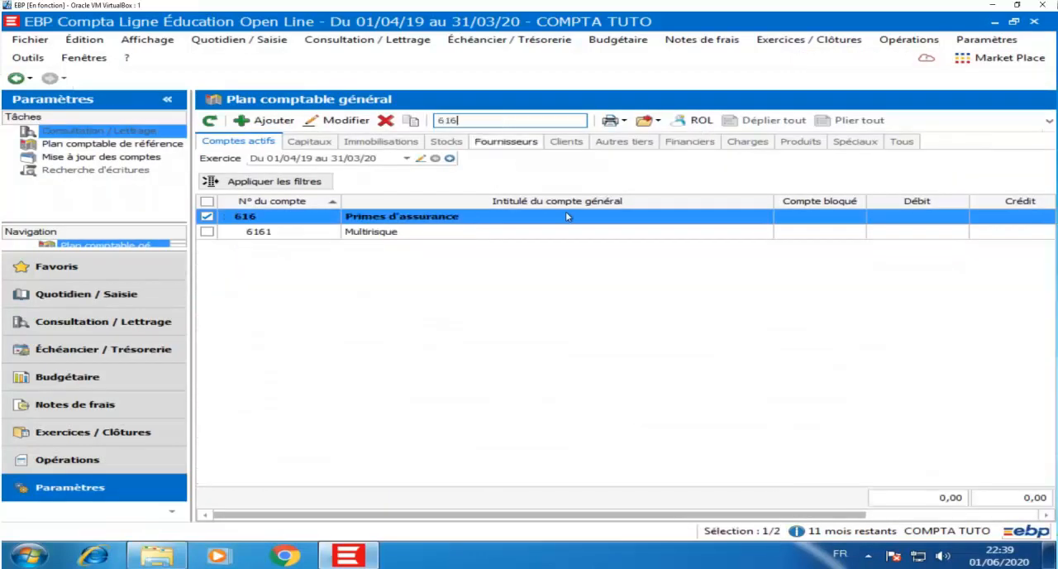
Step: Change the account type of 616 Primes d'assurance to Détail, save the account and close its record
{"action": "left_click", "coordinate": [616, 217]}
{"action": "left_click", "coordinate": [348, 120]}
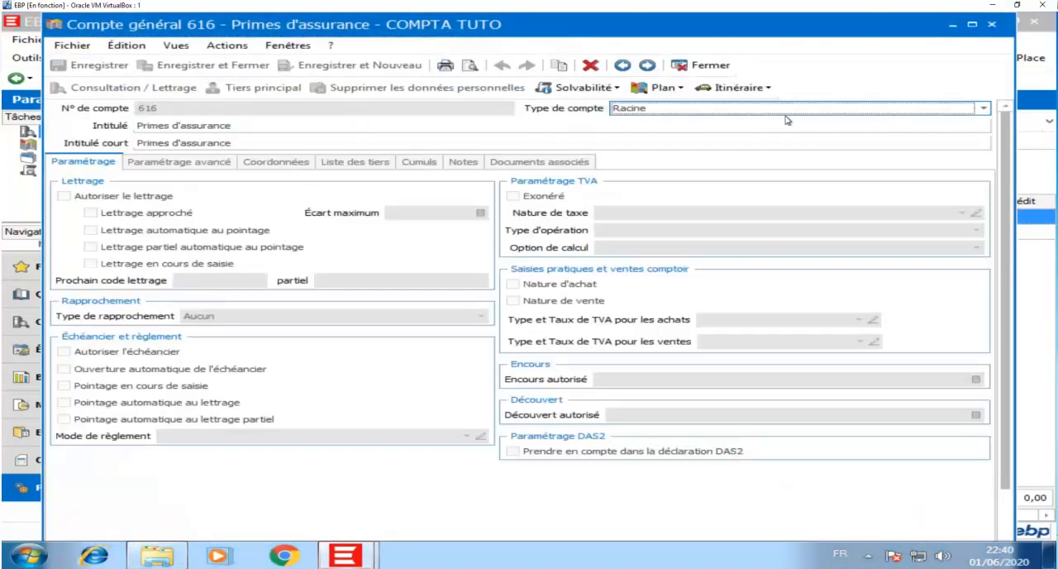
{"action": "left_click", "coordinate": [785, 109]}
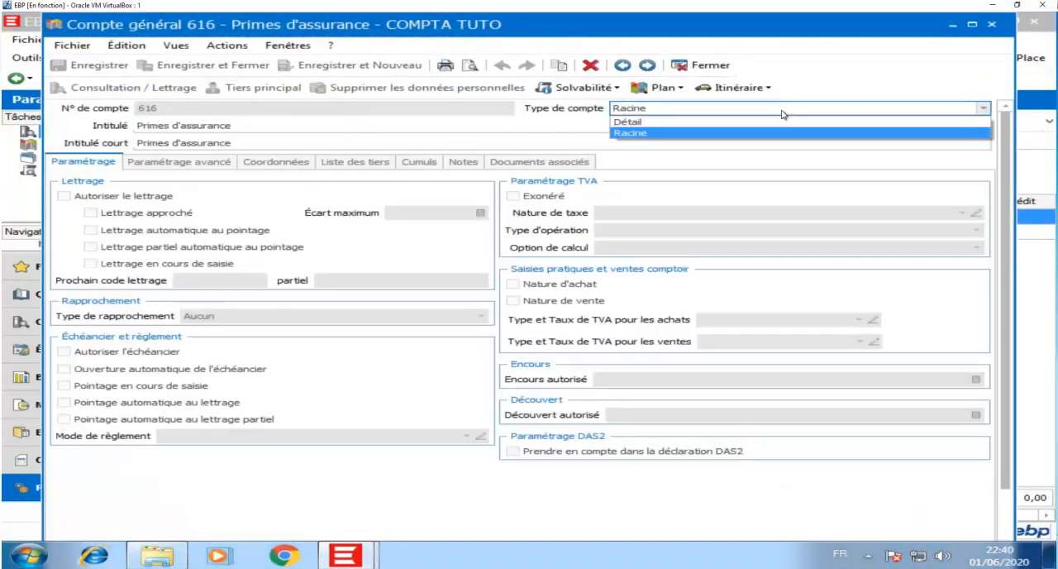
{"action": "left_click", "coordinate": [733, 122]}
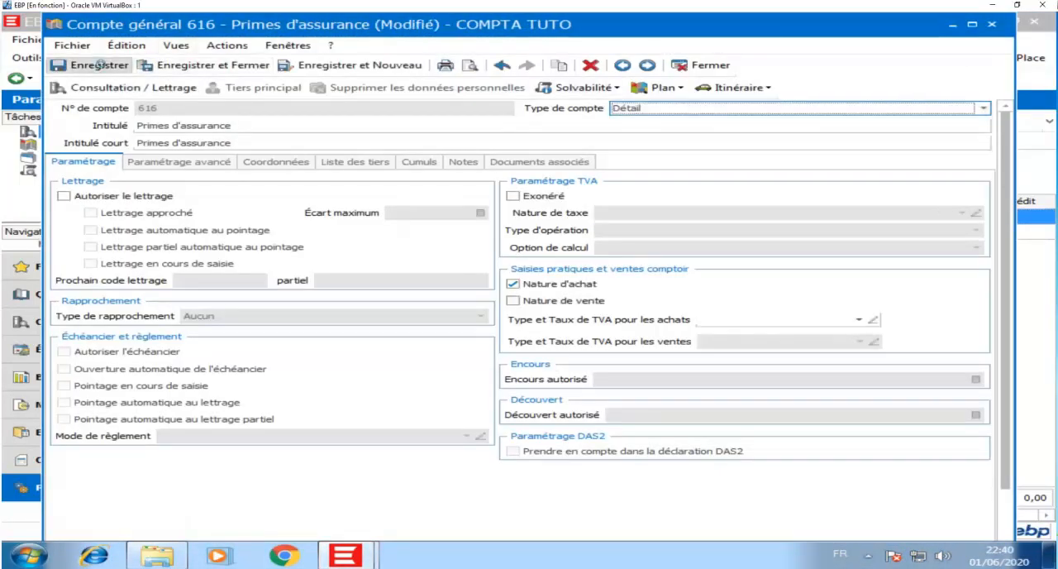
{"action": "left_click", "coordinate": [99, 64]}
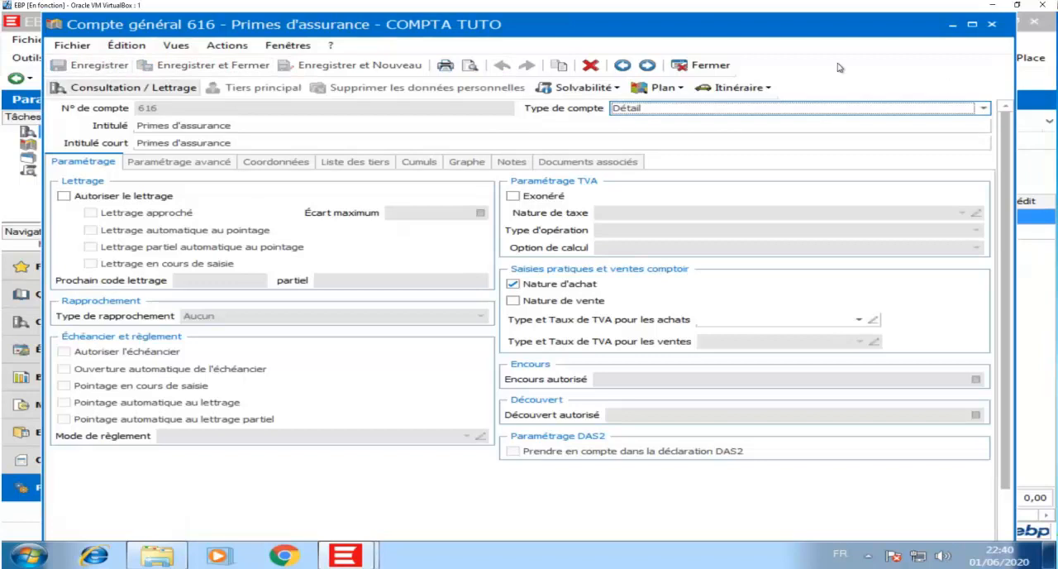
{"action": "left_click", "coordinate": [703, 65]}
Step: Search the accounts for 445, change the type of 44551 TVA à décaisser to Détail, and save and close it
{"action": "left_click", "coordinate": [475, 120]}
{"action": "type", "text": "4451"}
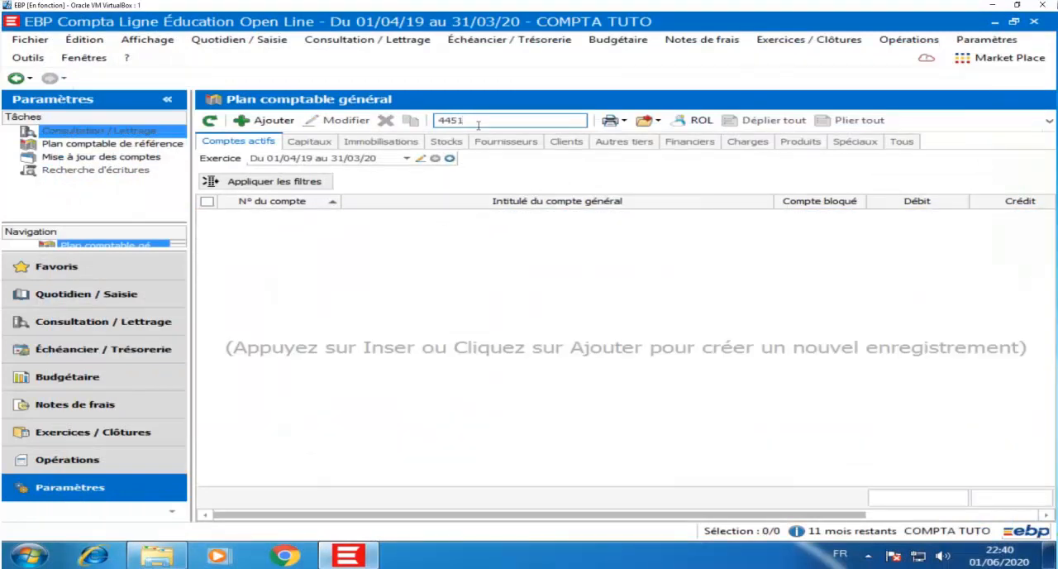
{"action": "key", "text": "BackSpace"}
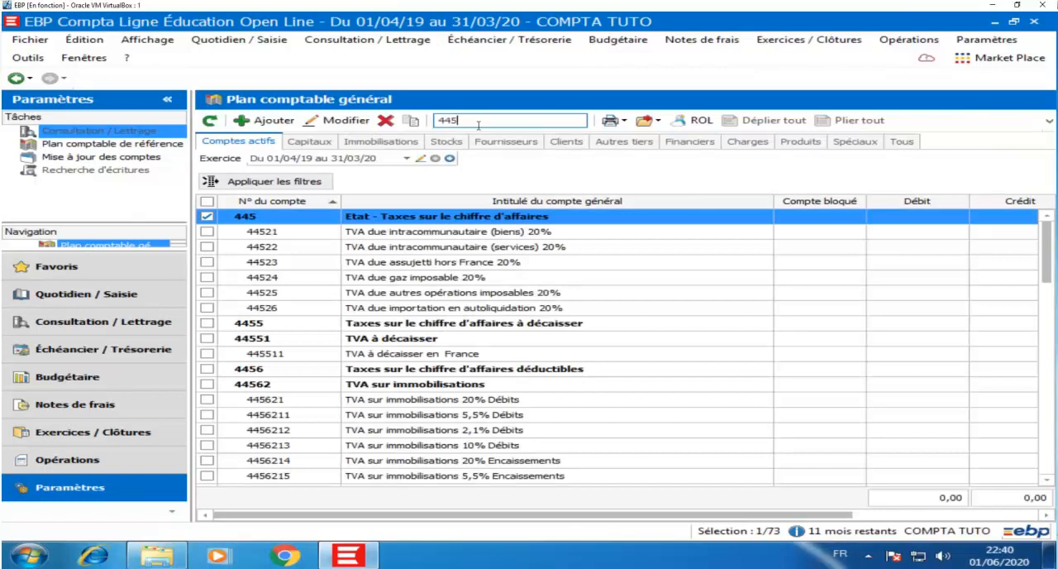
{"action": "left_click", "coordinate": [447, 338]}
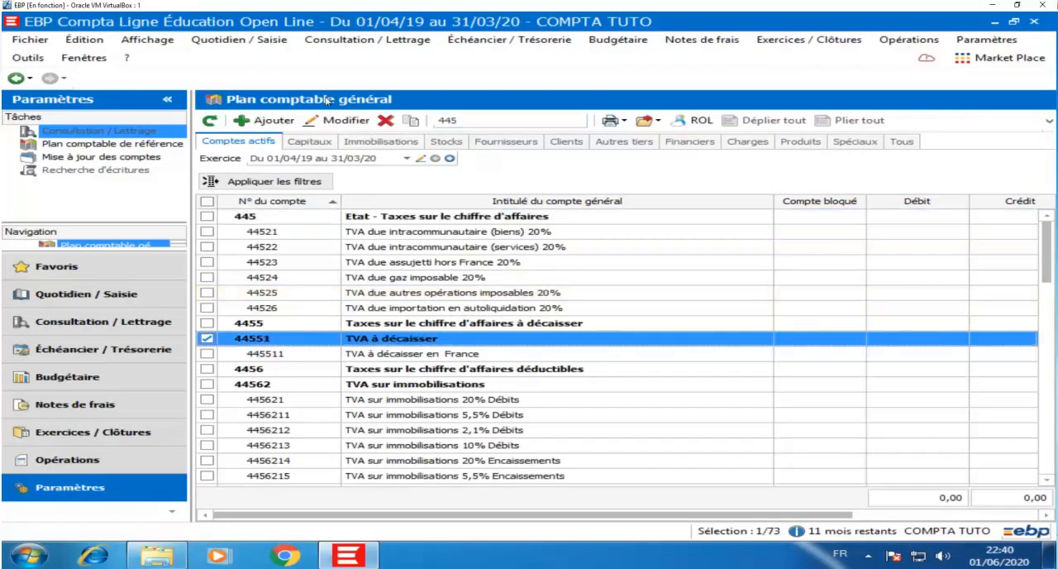
{"action": "left_click", "coordinate": [351, 121]}
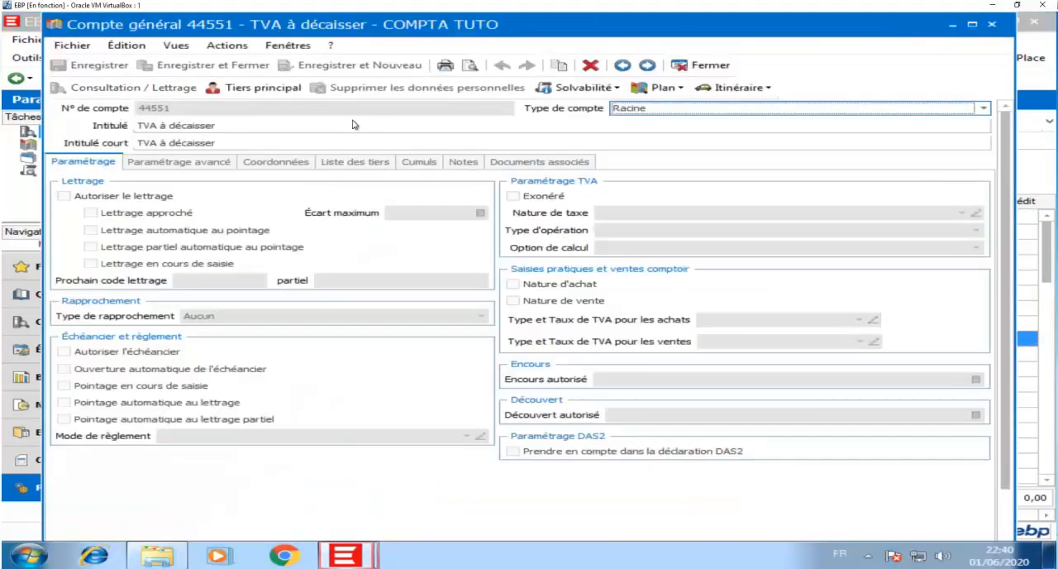
{"action": "left_click", "coordinate": [688, 110]}
{"action": "left_click", "coordinate": [661, 118]}
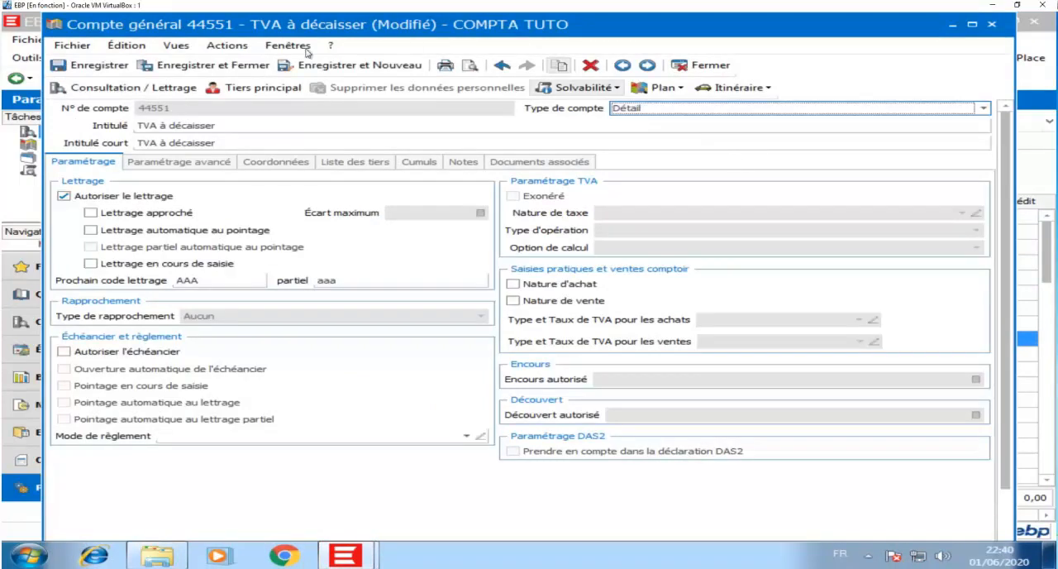
{"action": "left_click", "coordinate": [180, 73]}
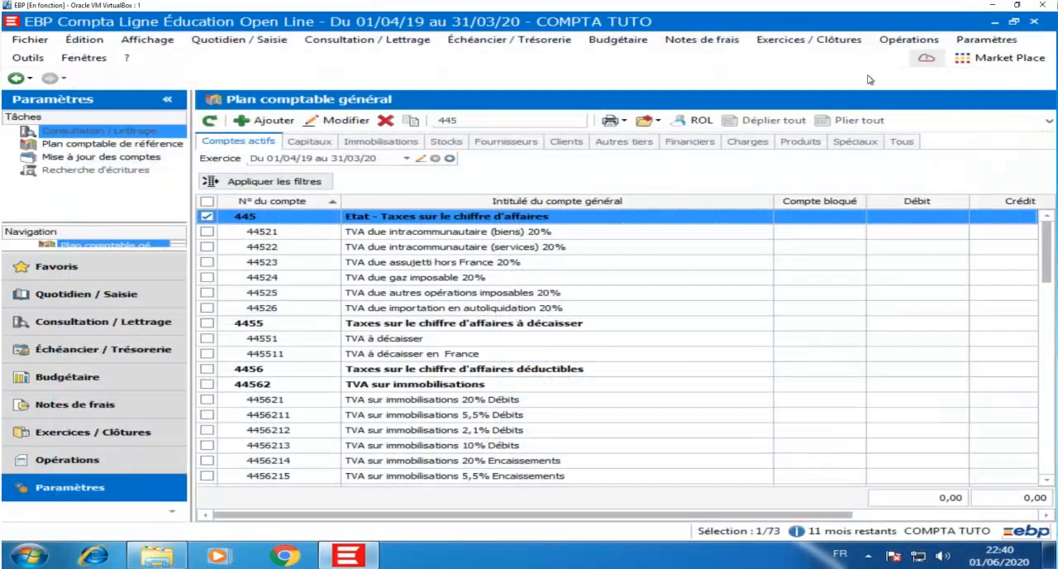
Step: Start a new configurable import of entry lines and load the saved IMPORT TXT parameter set
{"action": "left_click", "coordinate": [30, 58]}
{"action": "mouse_move", "coordinate": [87, 285]}
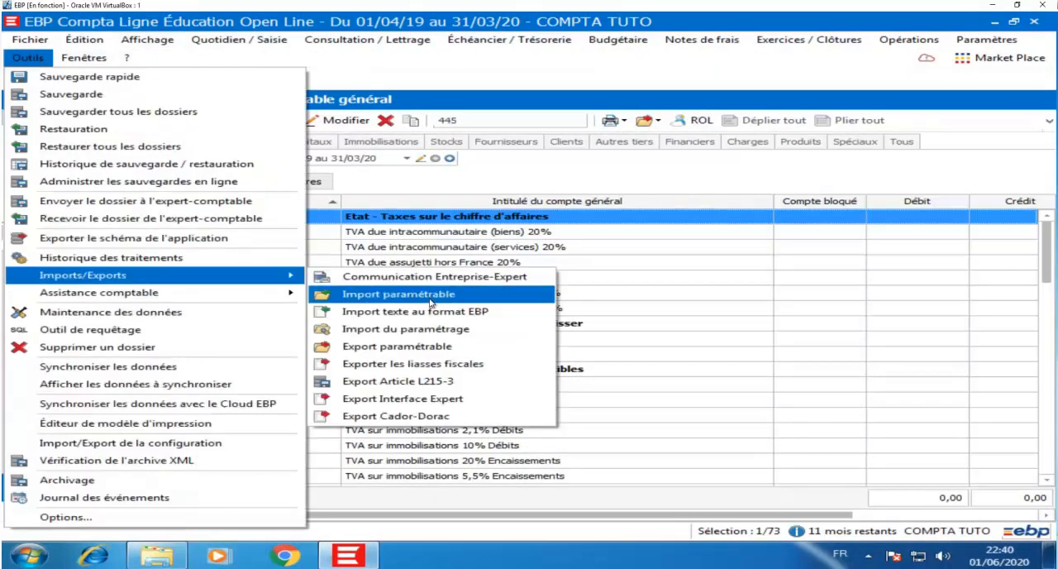
{"action": "left_click", "coordinate": [430, 296]}
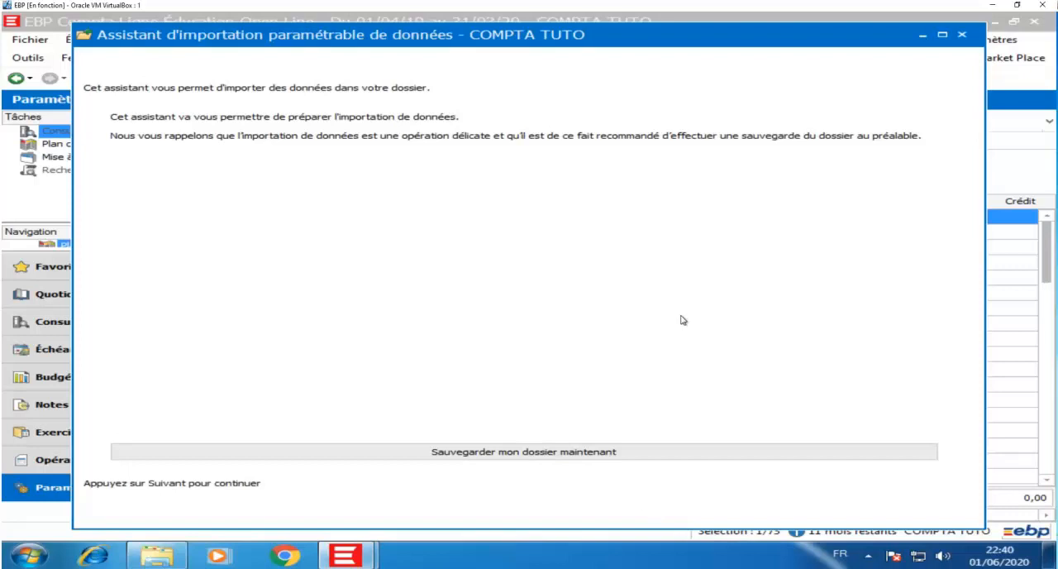
{"action": "left_click", "coordinate": [754, 513]}
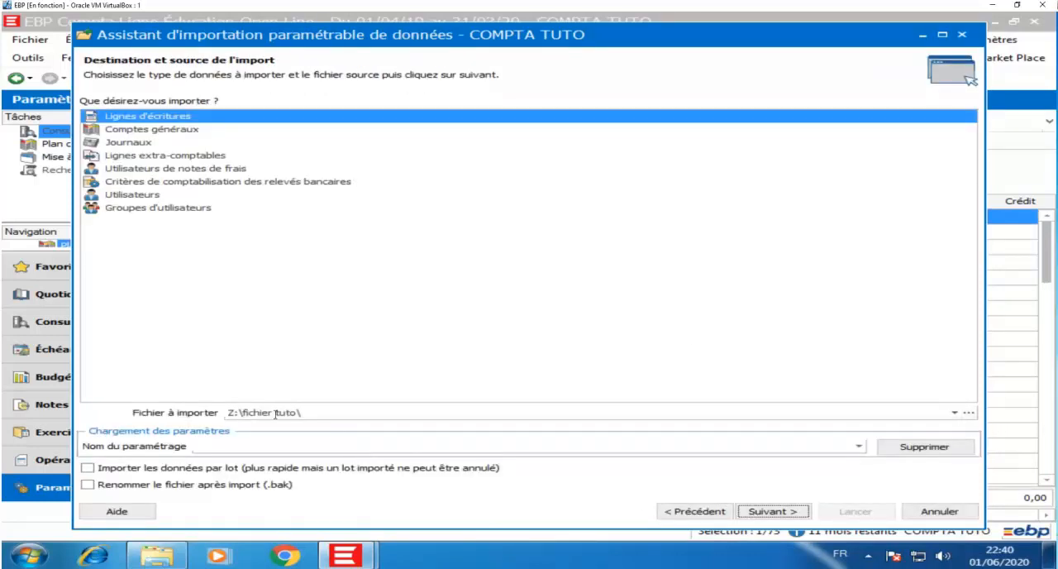
{"action": "left_click", "coordinate": [859, 447]}
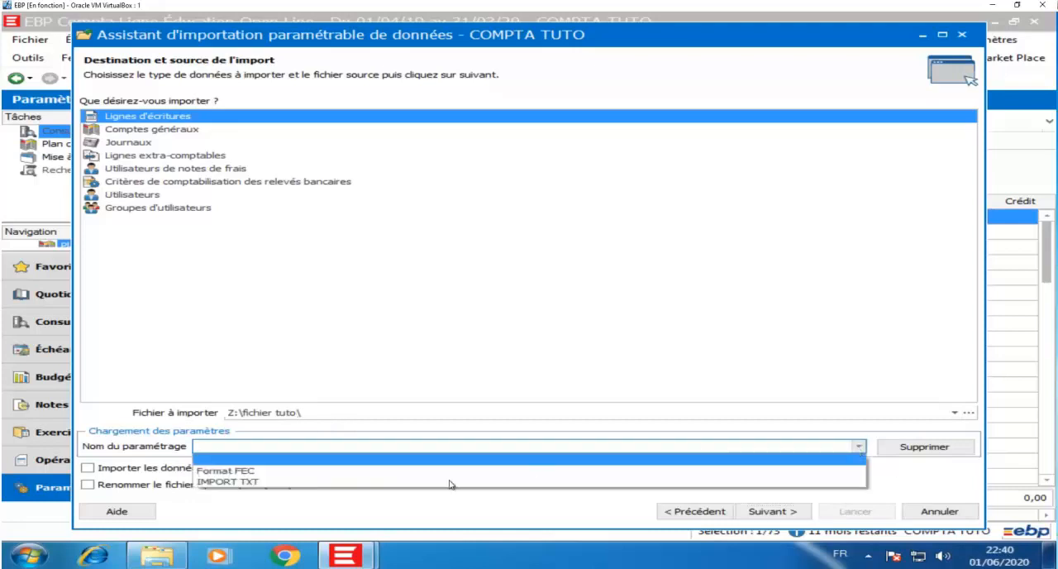
{"action": "left_click", "coordinate": [345, 482]}
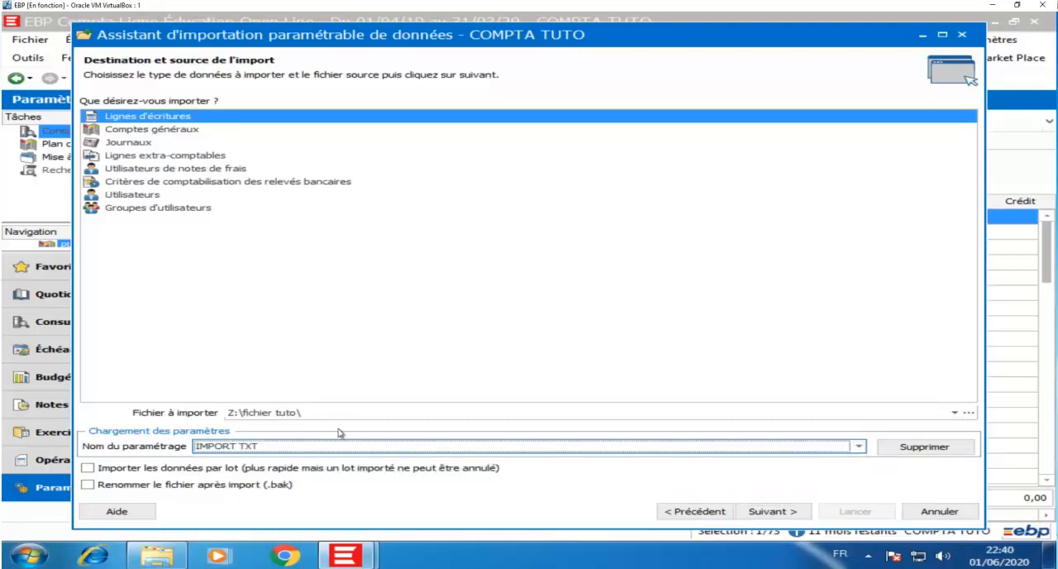
{"action": "left_click", "coordinate": [772, 511]}
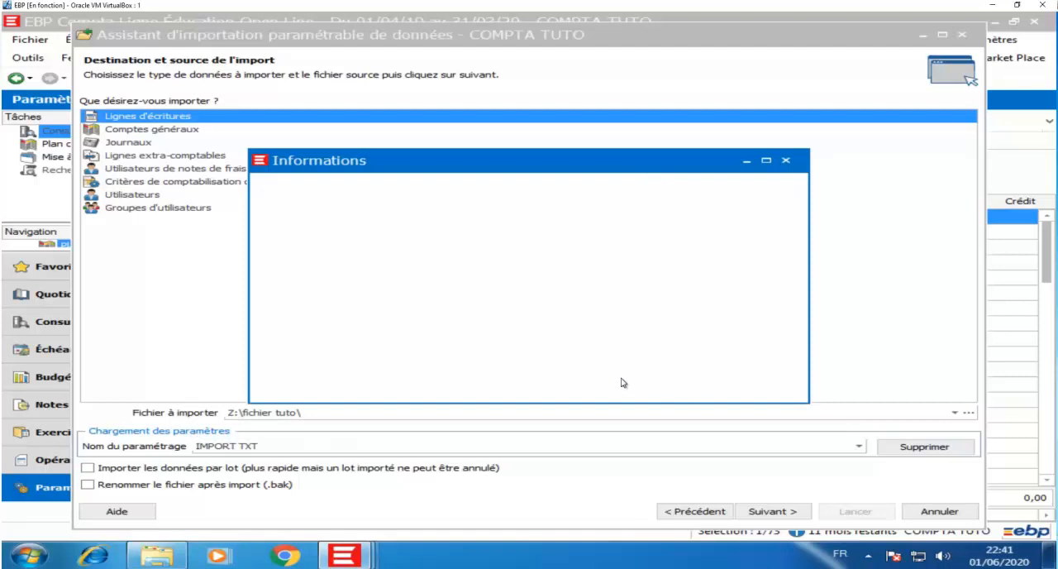
{"action": "left_click", "coordinate": [772, 516]}
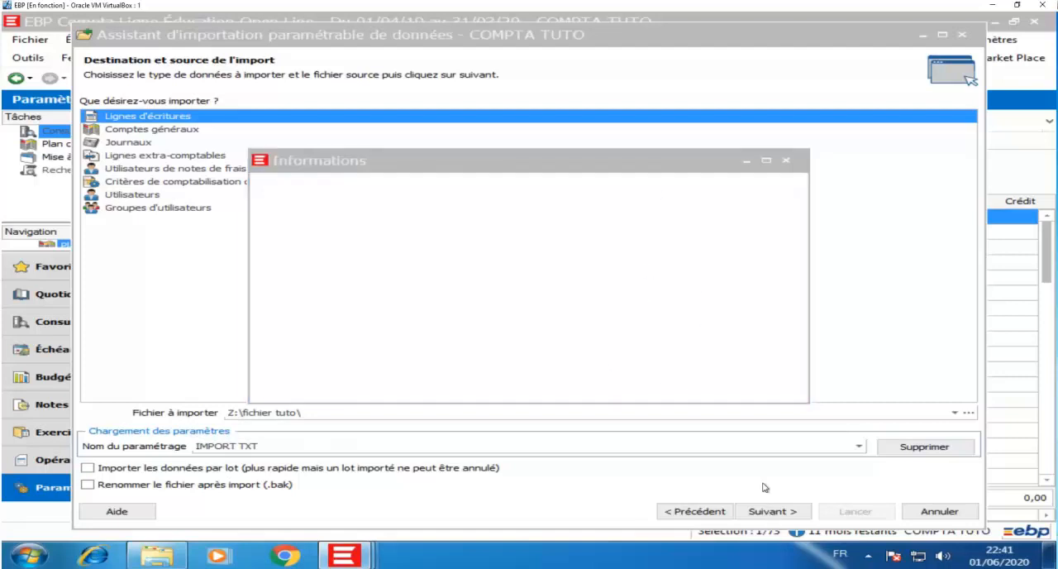
{"action": "left_click", "coordinate": [500, 179]}
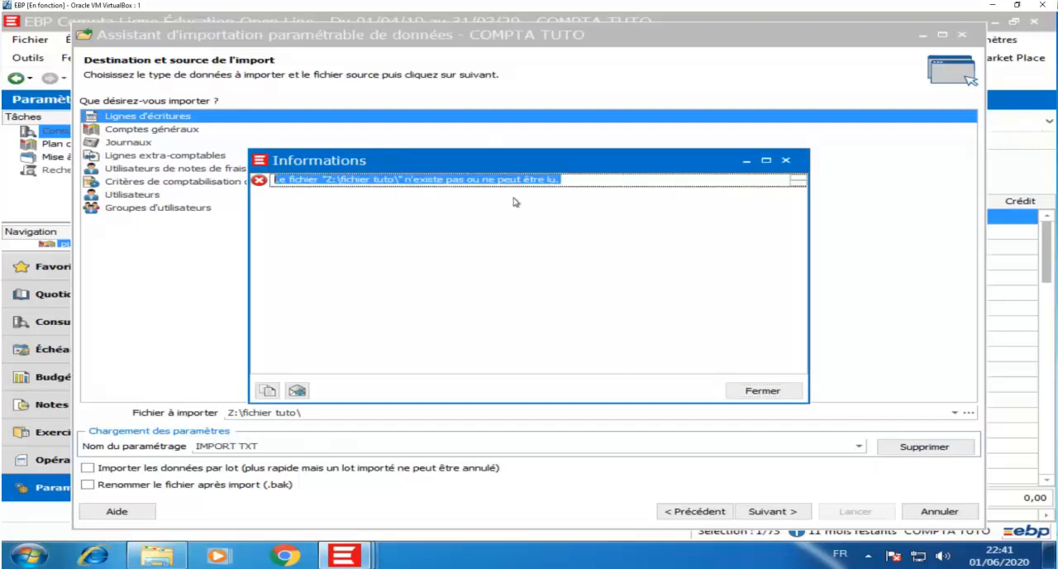
{"action": "left_click", "coordinate": [762, 391]}
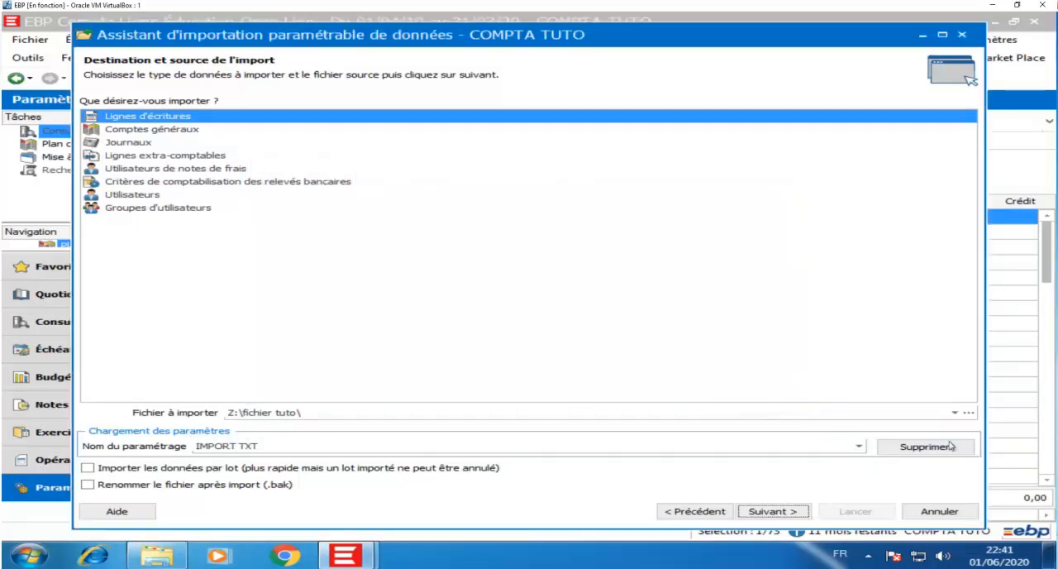
Step: Choose import banques.txt in the fichier tuto folder as the file to import
{"action": "left_click", "coordinate": [969, 413]}
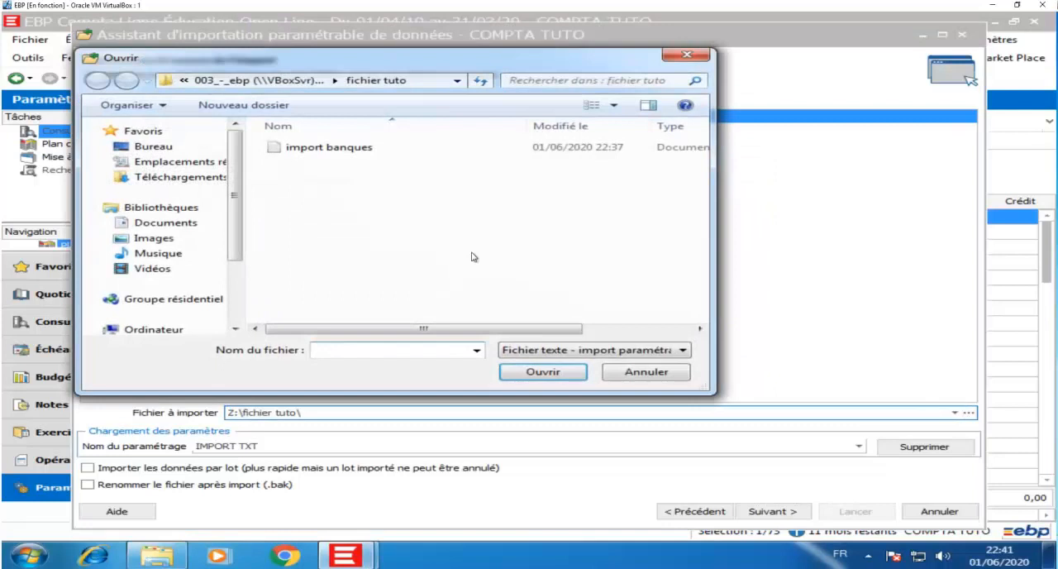
{"action": "left_click", "coordinate": [312, 146]}
{"action": "left_click", "coordinate": [547, 372]}
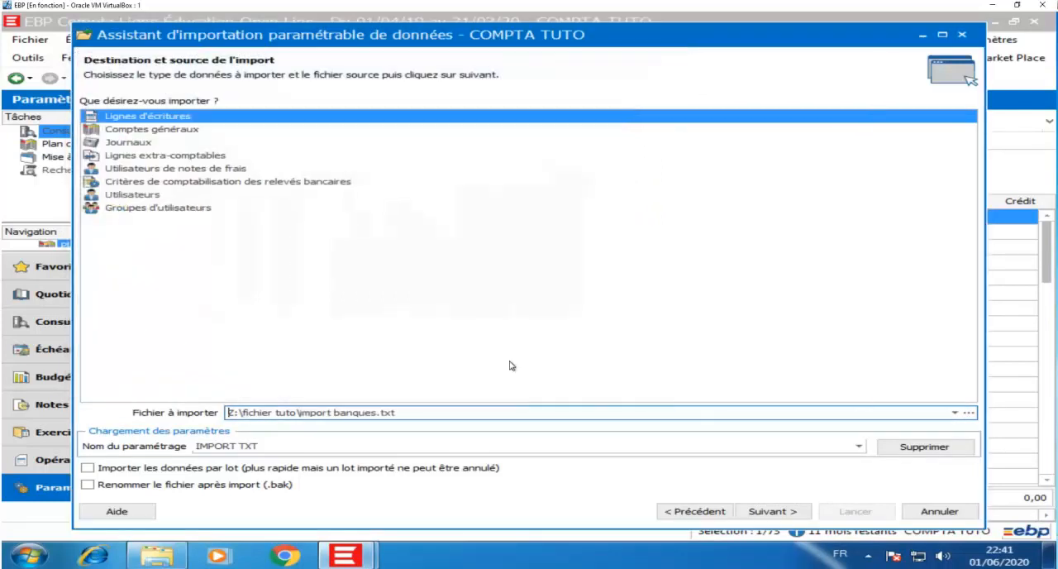
Step: Continue to the field associations and associate the Code journal field with the journal source column
{"action": "left_click", "coordinate": [792, 516]}
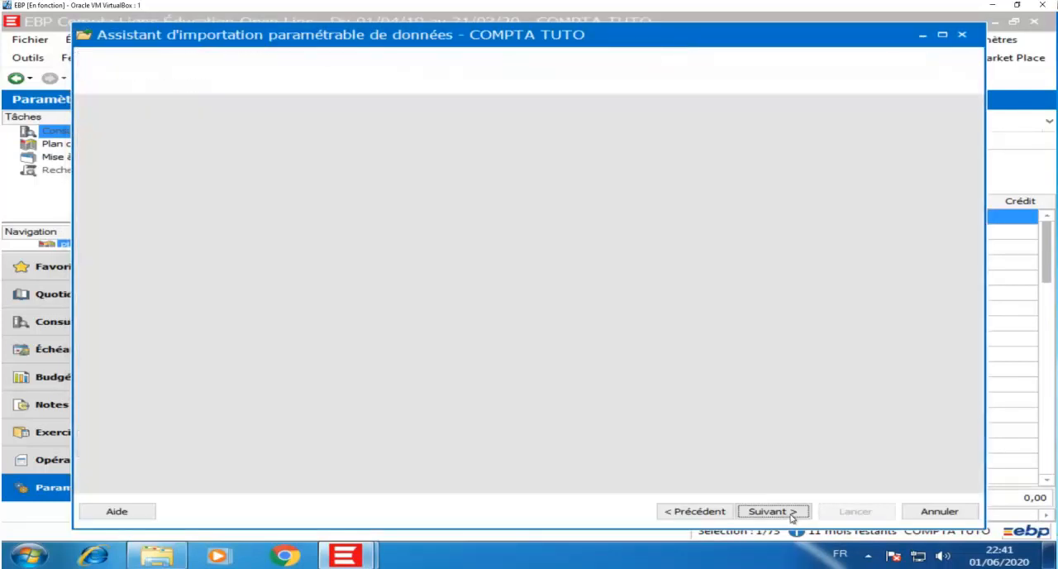
{"action": "left_click", "coordinate": [792, 514]}
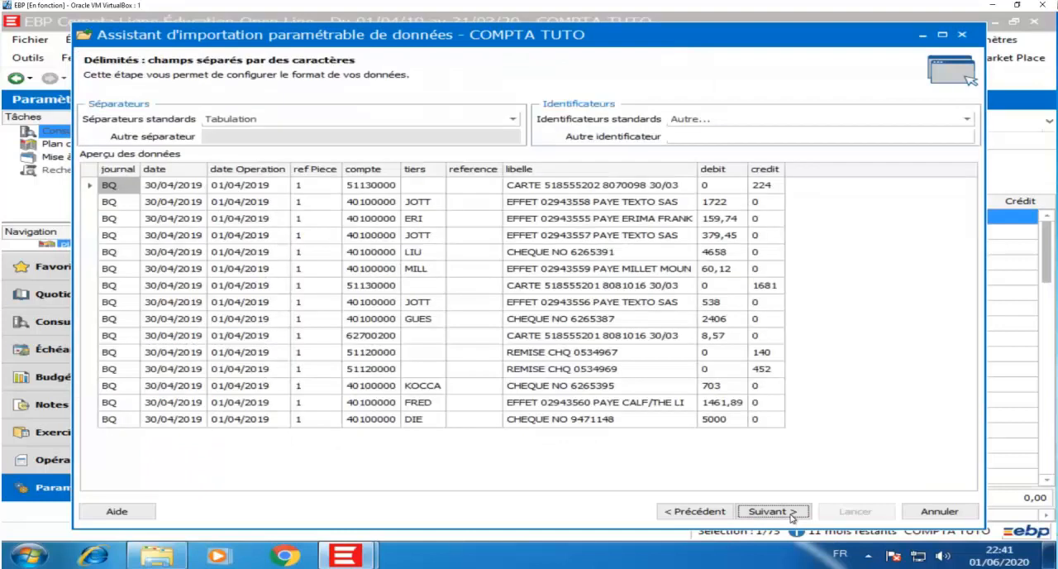
{"action": "left_click", "coordinate": [792, 513]}
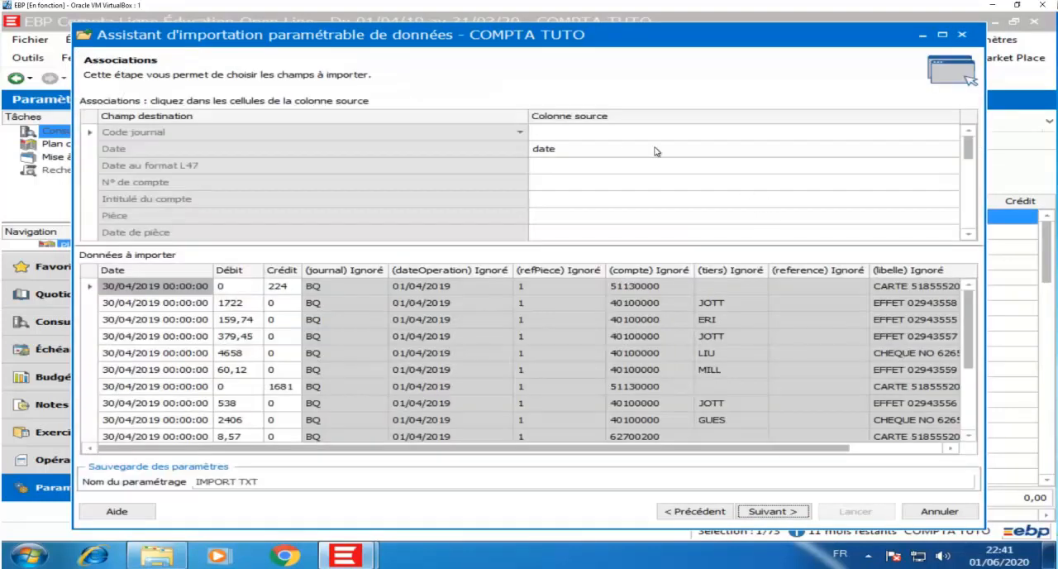
{"action": "left_click", "coordinate": [609, 133]}
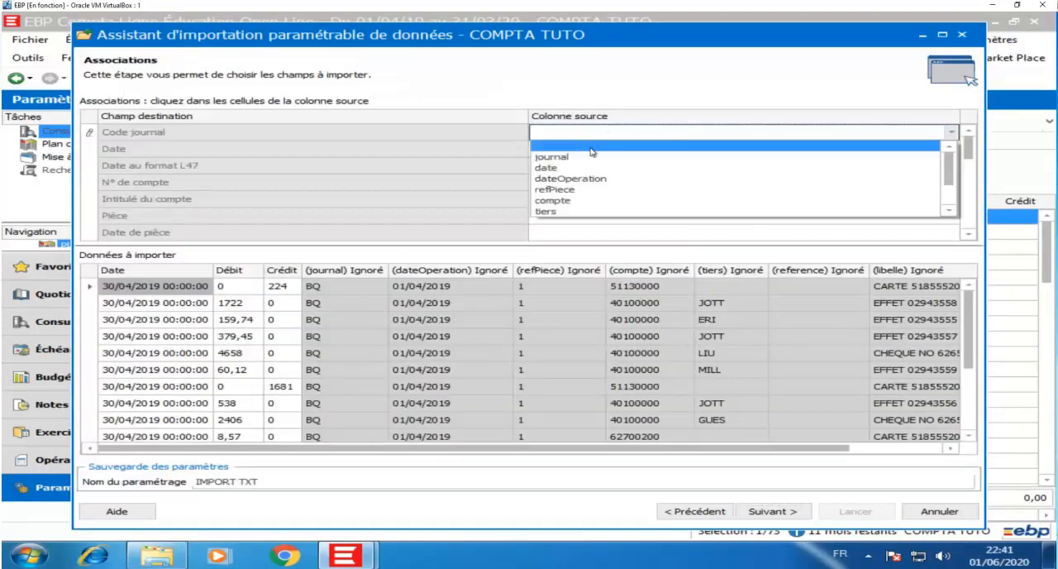
{"action": "left_click", "coordinate": [590, 162]}
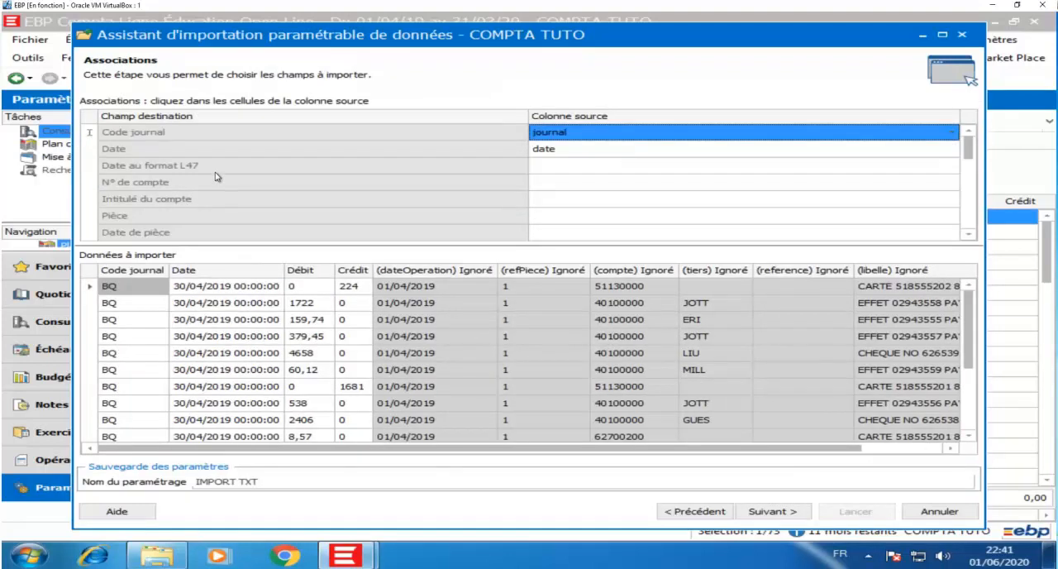
Step: Associate the N° de compte field with the compte source column and Date de pièce with dateOperation
{"action": "left_click", "coordinate": [554, 182]}
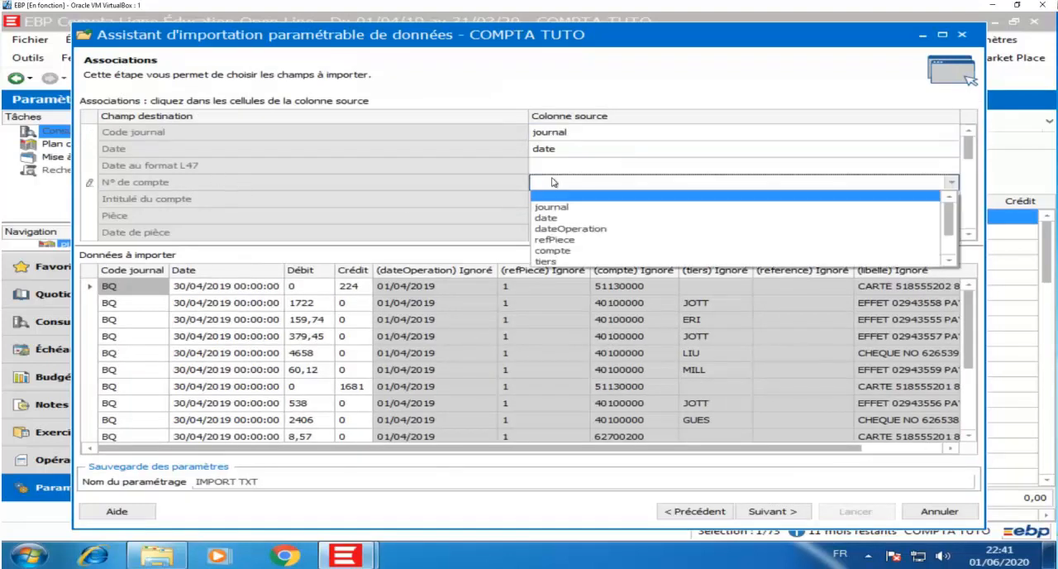
{"action": "left_click", "coordinate": [564, 220]}
{"action": "left_click", "coordinate": [555, 185]}
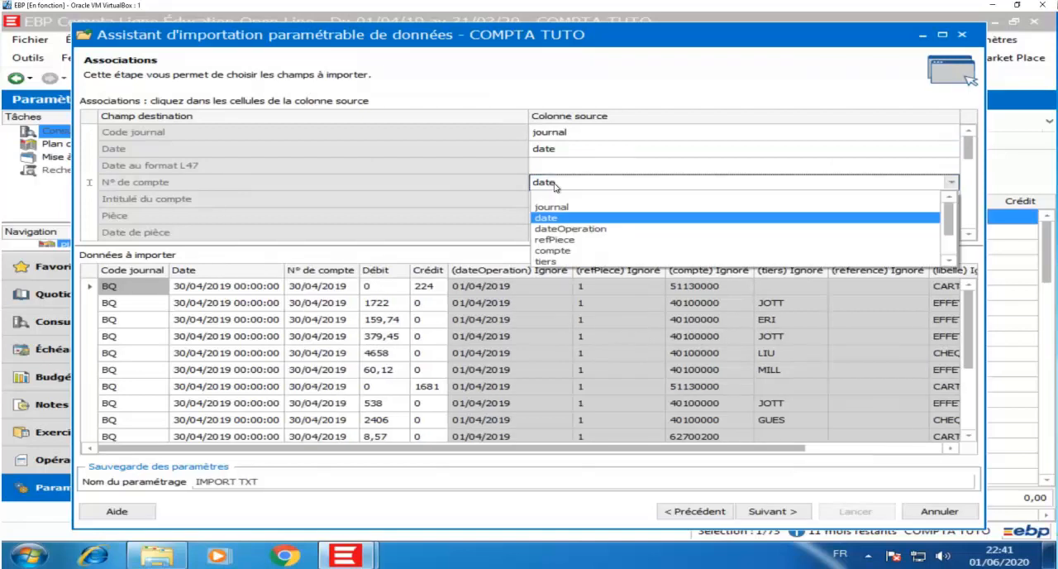
{"action": "left_click", "coordinate": [570, 249]}
{"action": "scroll", "coordinate": [571, 205], "scroll_direction": "down", "scroll_amount": 1}
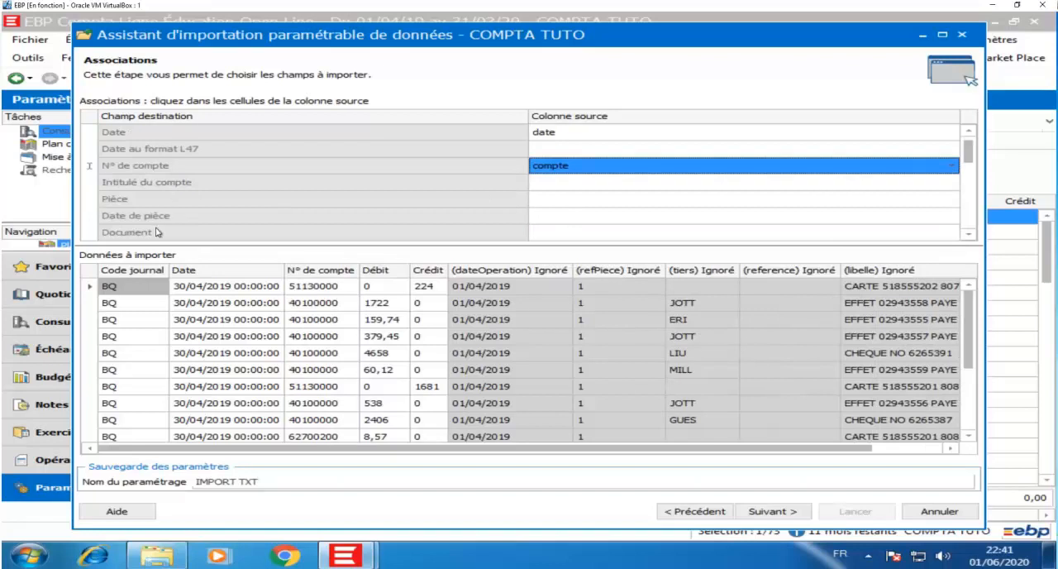
{"action": "left_click", "coordinate": [593, 217]}
{"action": "left_click", "coordinate": [569, 262]}
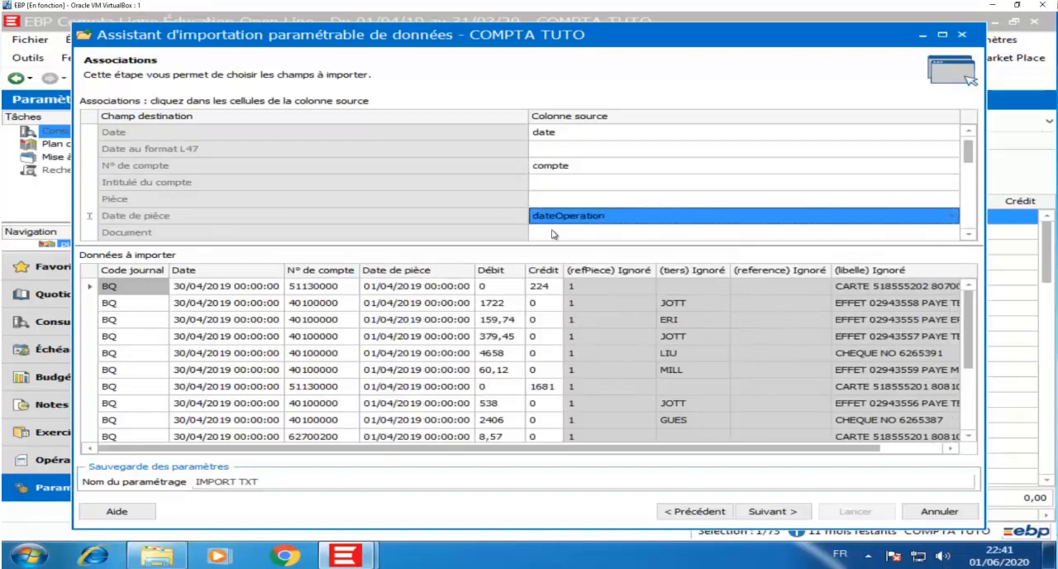
Step: Associate the Libellé field with the libelle source column and the Pièce field with refPiece
{"action": "scroll", "coordinate": [565, 237], "scroll_direction": "down", "scroll_amount": 1}
{"action": "left_click", "coordinate": [543, 230]}
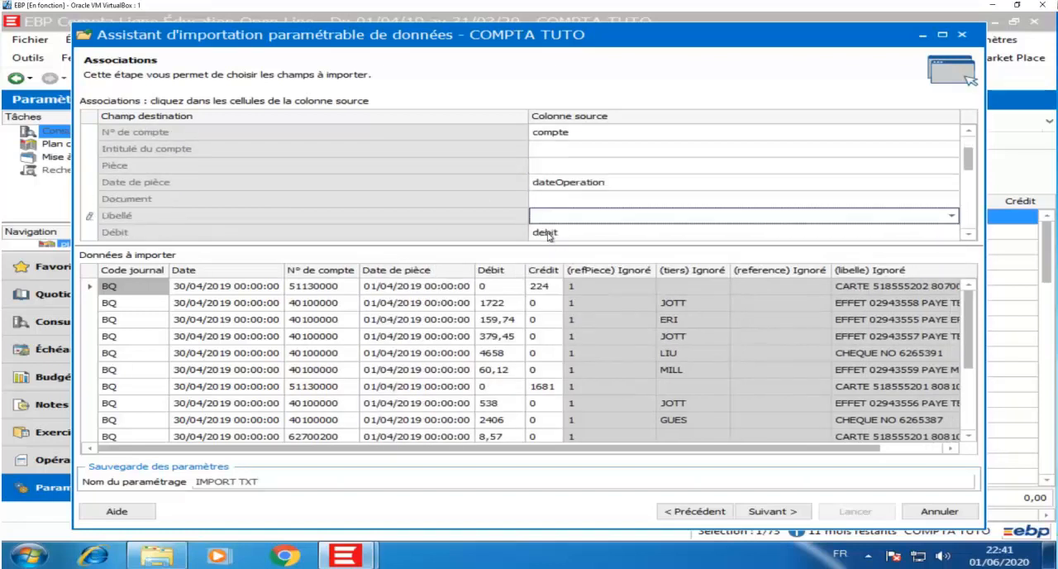
{"action": "left_click", "coordinate": [570, 221]}
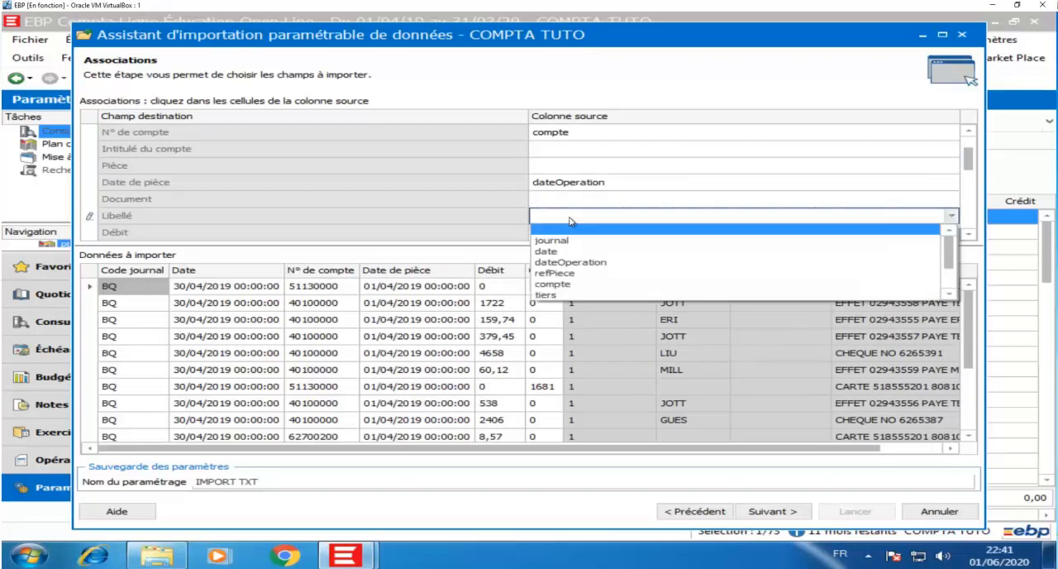
{"action": "scroll", "coordinate": [572, 269], "scroll_direction": "down", "scroll_amount": 1}
{"action": "left_click", "coordinate": [571, 274]}
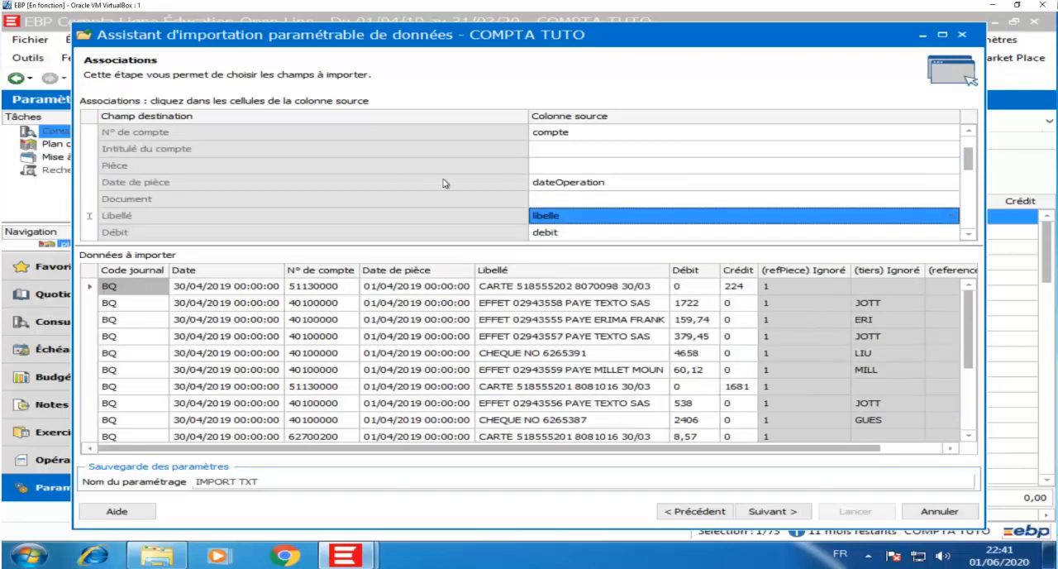
{"action": "scroll", "coordinate": [442, 182], "scroll_direction": "up", "scroll_amount": 2}
{"action": "left_click", "coordinate": [565, 199]}
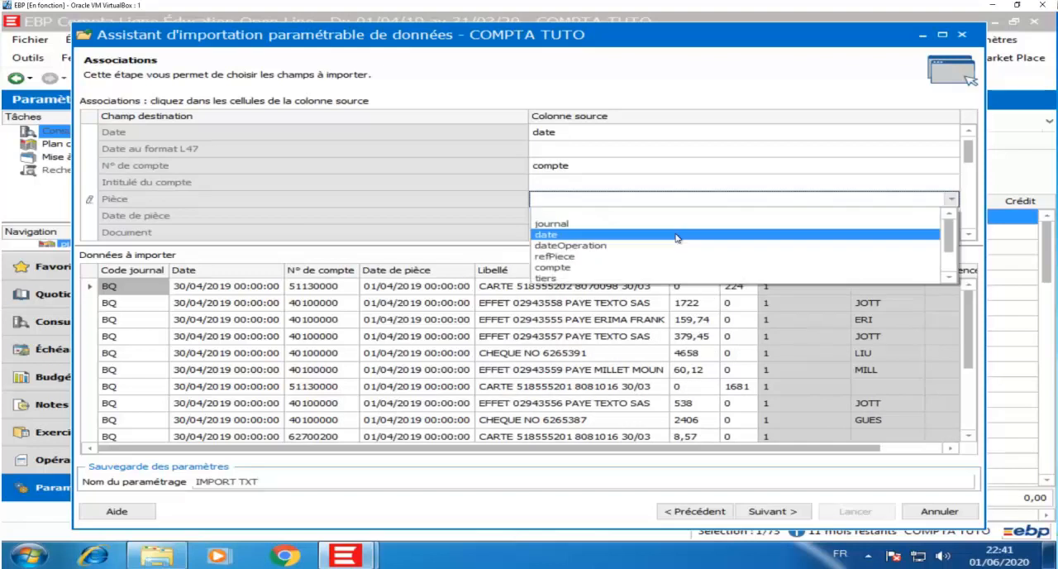
{"action": "left_click", "coordinate": [594, 257]}
Step: Check the remaining field associations, continue to the parameter summary and launch the import
{"action": "scroll", "coordinate": [456, 204], "scroll_direction": "down", "scroll_amount": 2}
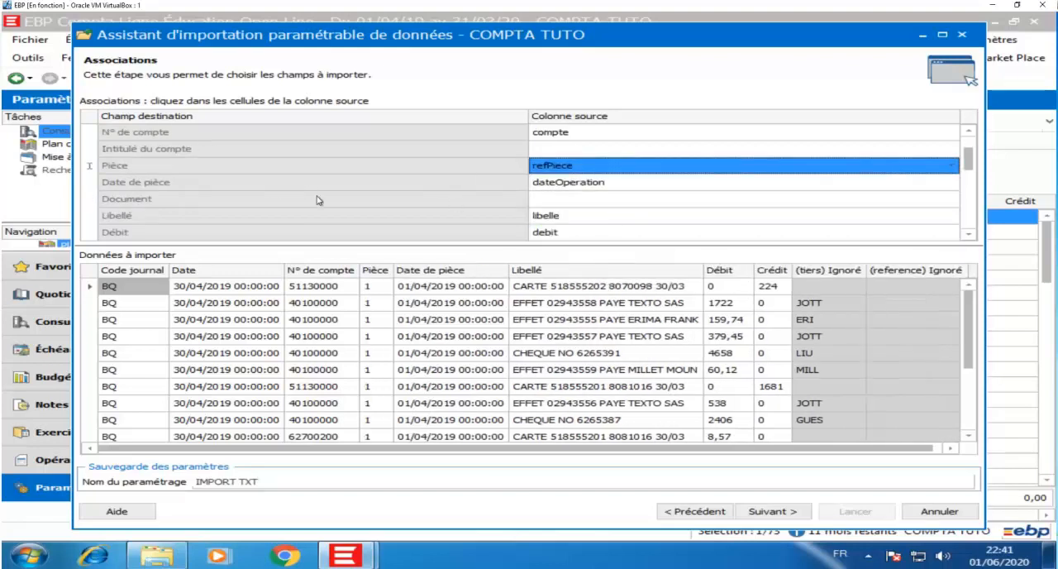
{"action": "scroll", "coordinate": [318, 200], "scroll_direction": "down", "scroll_amount": 2}
{"action": "scroll", "coordinate": [318, 200], "scroll_direction": "down", "scroll_amount": 2}
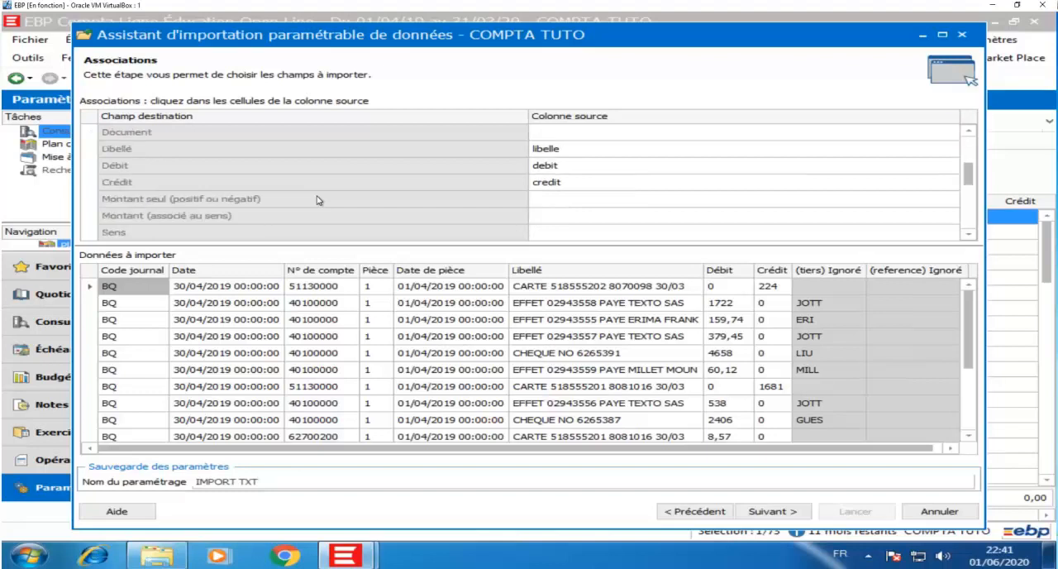
{"action": "scroll", "coordinate": [318, 200], "scroll_direction": "down", "scroll_amount": 4}
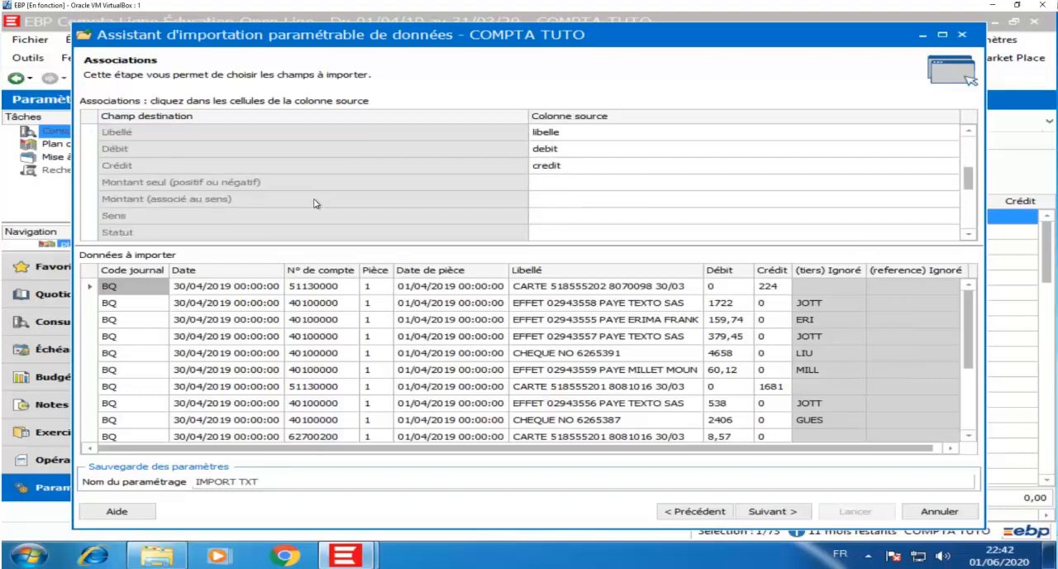
{"action": "scroll", "coordinate": [316, 172], "scroll_direction": "down", "scroll_amount": 2}
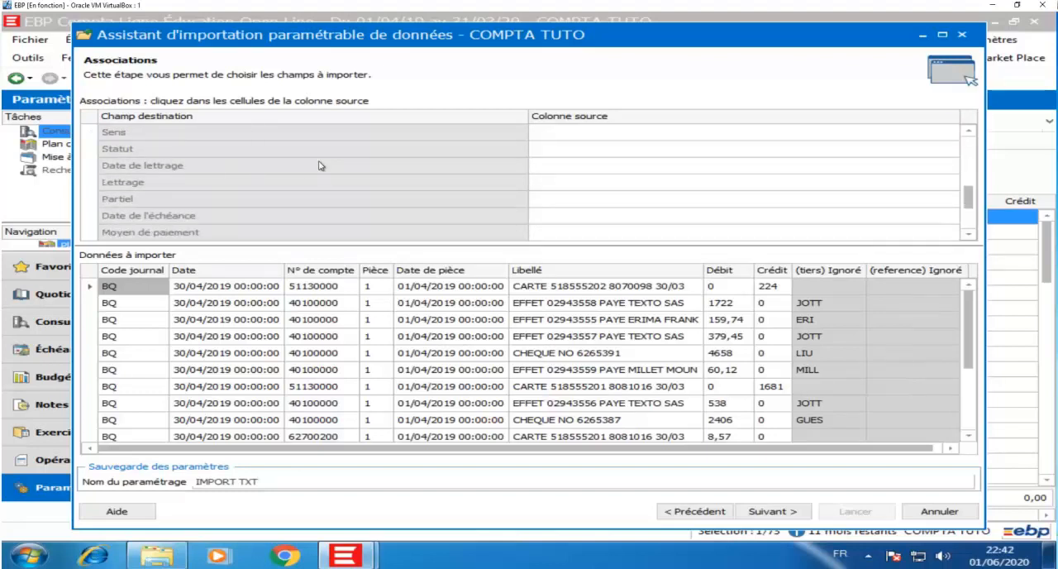
{"action": "scroll", "coordinate": [321, 167], "scroll_direction": "down", "scroll_amount": 2}
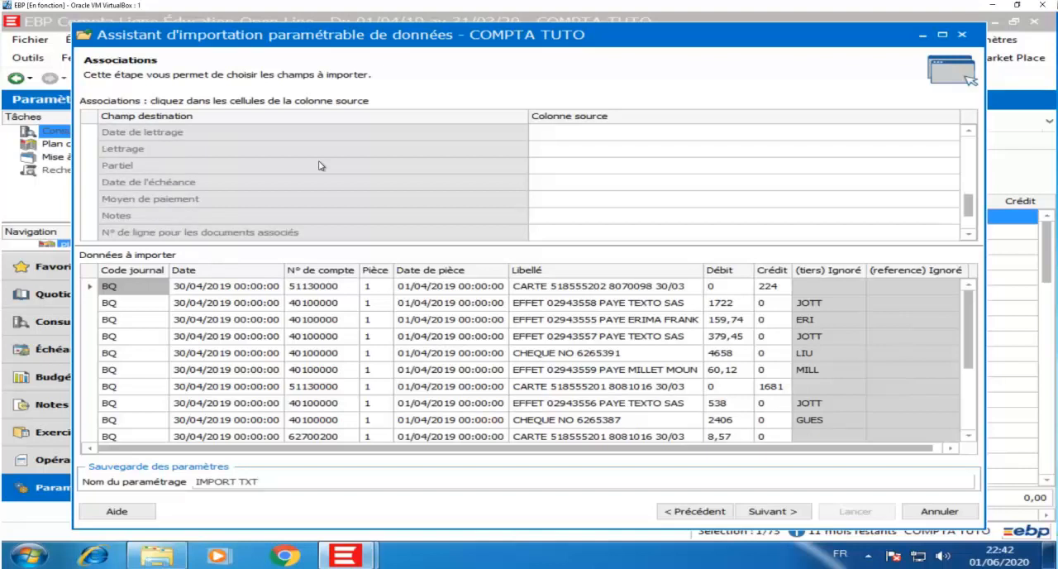
{"action": "scroll", "coordinate": [322, 165], "scroll_direction": "down", "scroll_amount": 1}
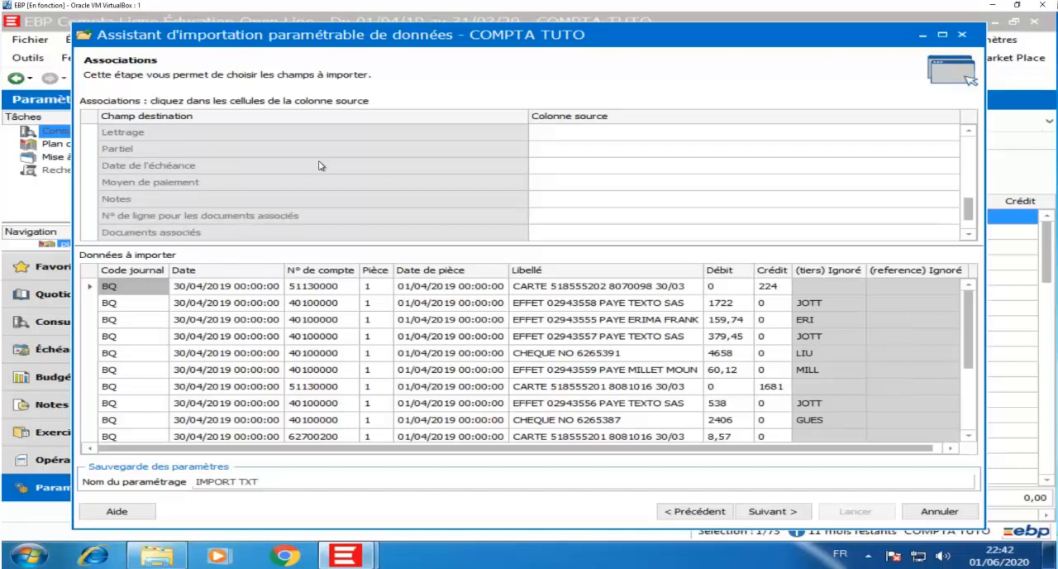
{"action": "left_click", "coordinate": [793, 517]}
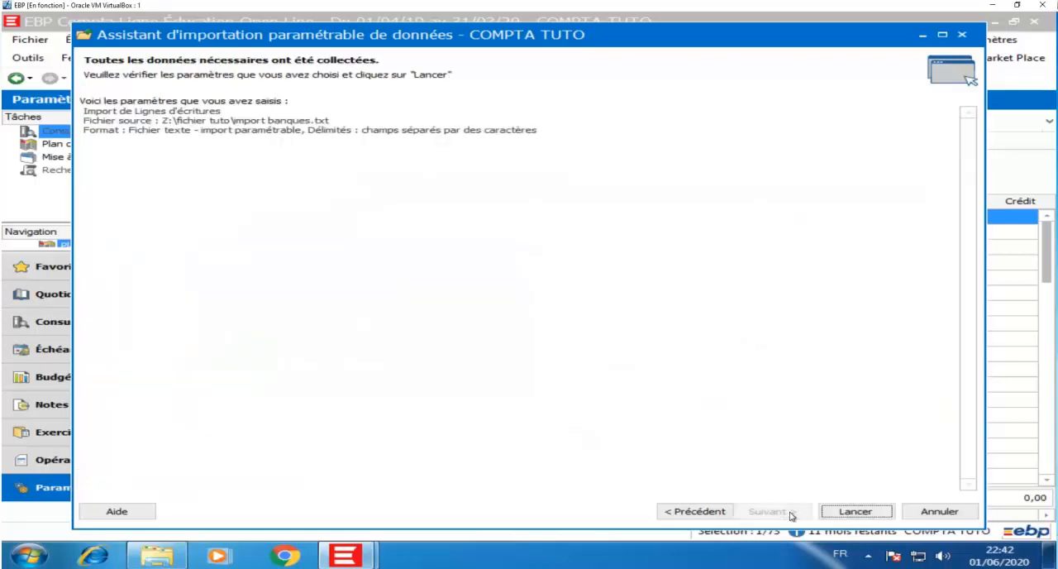
{"action": "left_click", "coordinate": [853, 512]}
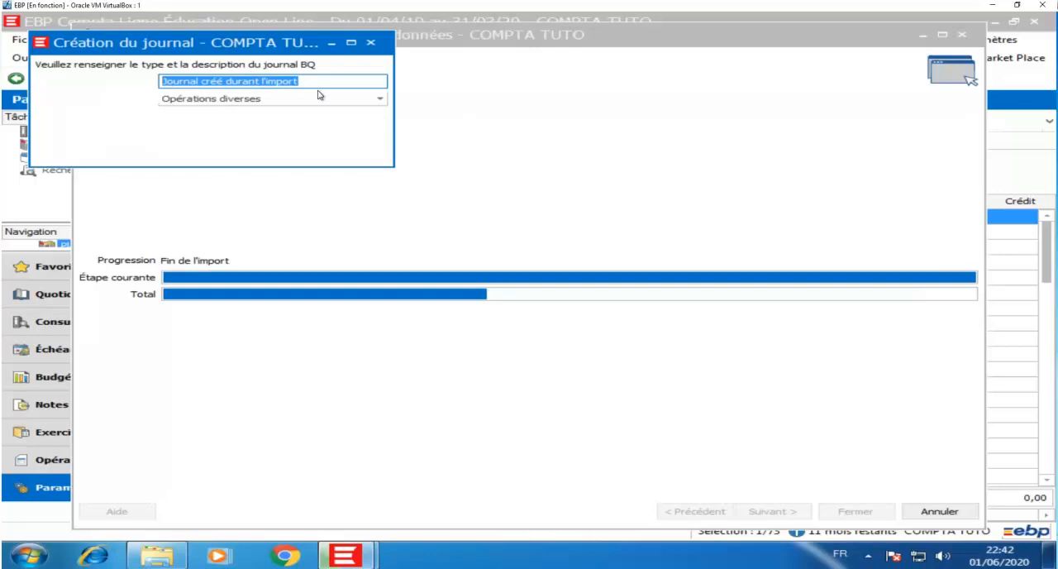
Step: Enter BANQUE as the description of the new BQ journal
{"action": "type", "text": "NANQUE"}
{"action": "key", "text": "BackSpace"}
{"action": "key", "text": "BackSpace"}
{"action": "key", "text": "BackSpace"}
{"action": "key", "text": "BackSpace"}
{"action": "key", "text": "BackSpace"}
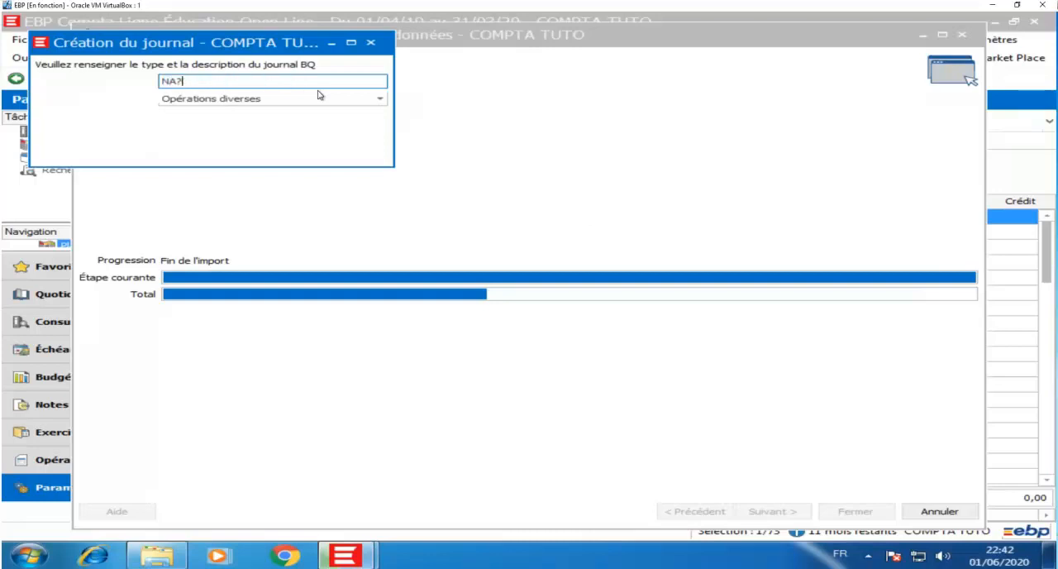
{"action": "key", "text": "BackSpace"}
{"action": "type", "text": "BANQIUE"}
{"action": "key", "text": "BackSpace"}
{"action": "key", "text": "BackSpace"}
{"action": "type", "text": "UE"}
{"action": "key", "text": "Return"}
Step: Set the BQ journal's type to Trésorerie and validate its creation
{"action": "left_click", "coordinate": [345, 100]}
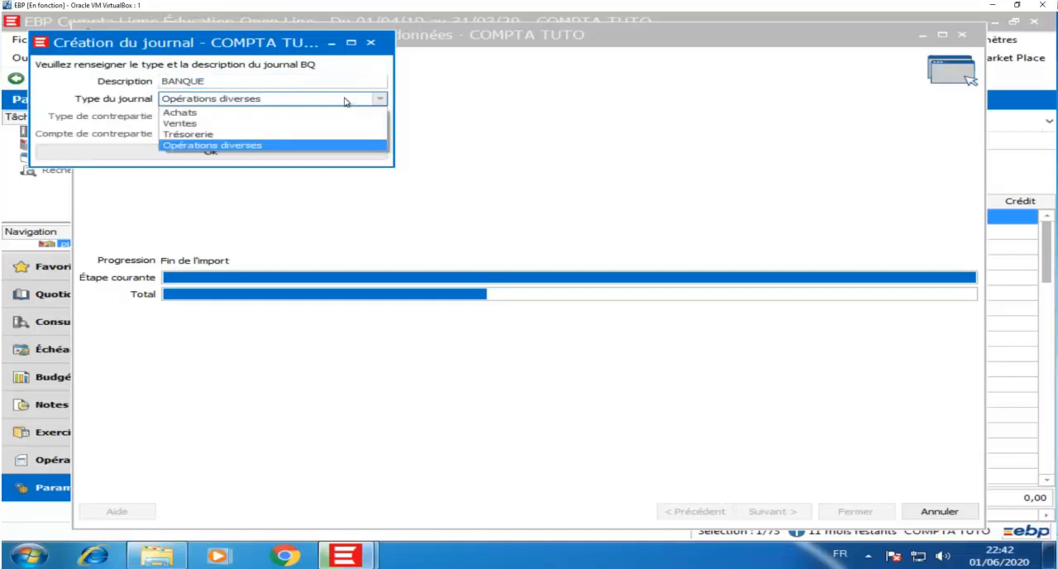
{"action": "left_click", "coordinate": [211, 134]}
{"action": "left_click", "coordinate": [210, 151]}
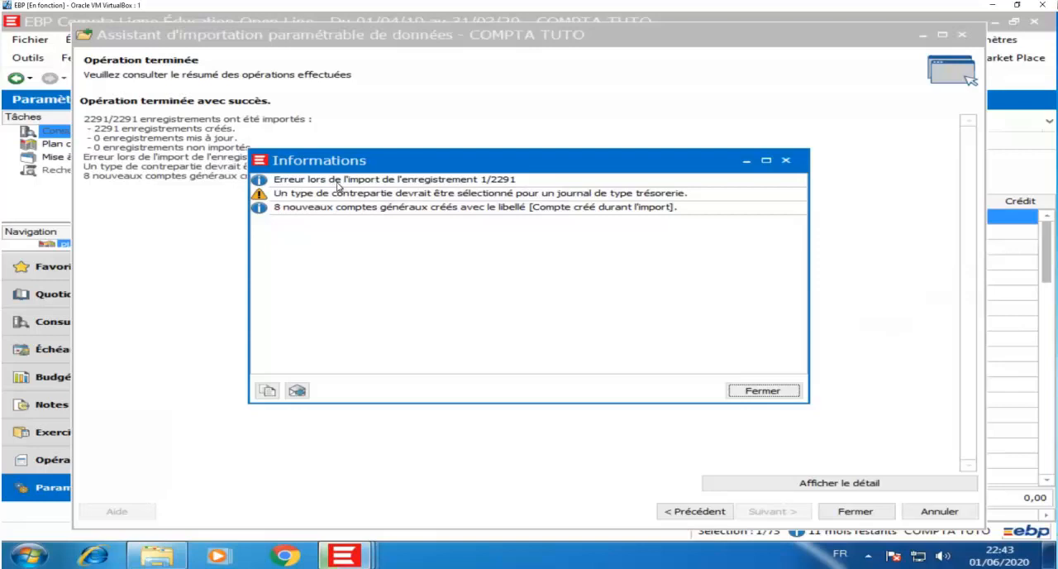
Step: Read the import messages and the operation summary, closing the information window and the import assistant
{"action": "left_click", "coordinate": [451, 182]}
{"action": "left_click", "coordinate": [442, 193]}
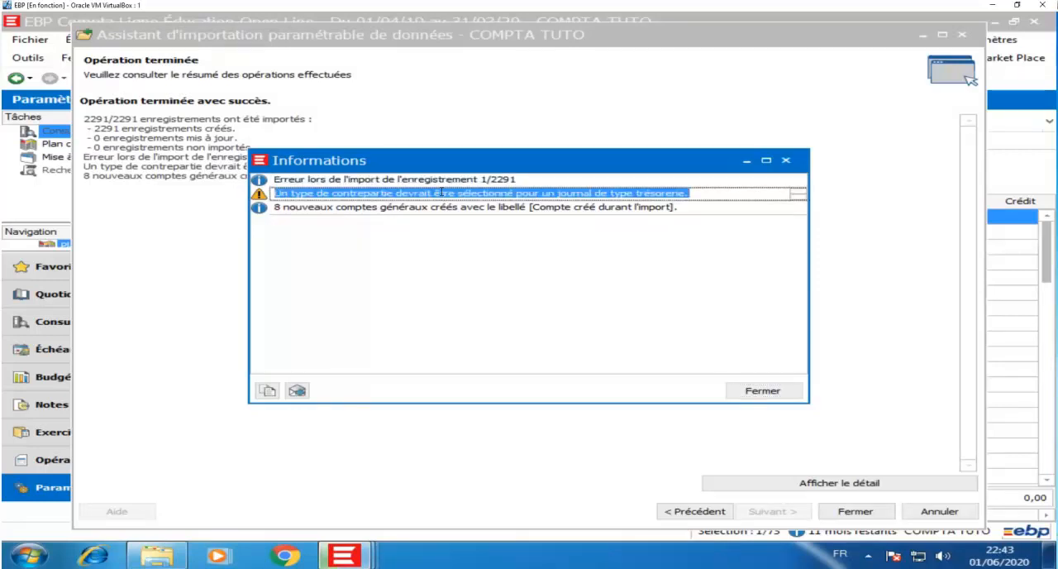
{"action": "left_click", "coordinate": [440, 207]}
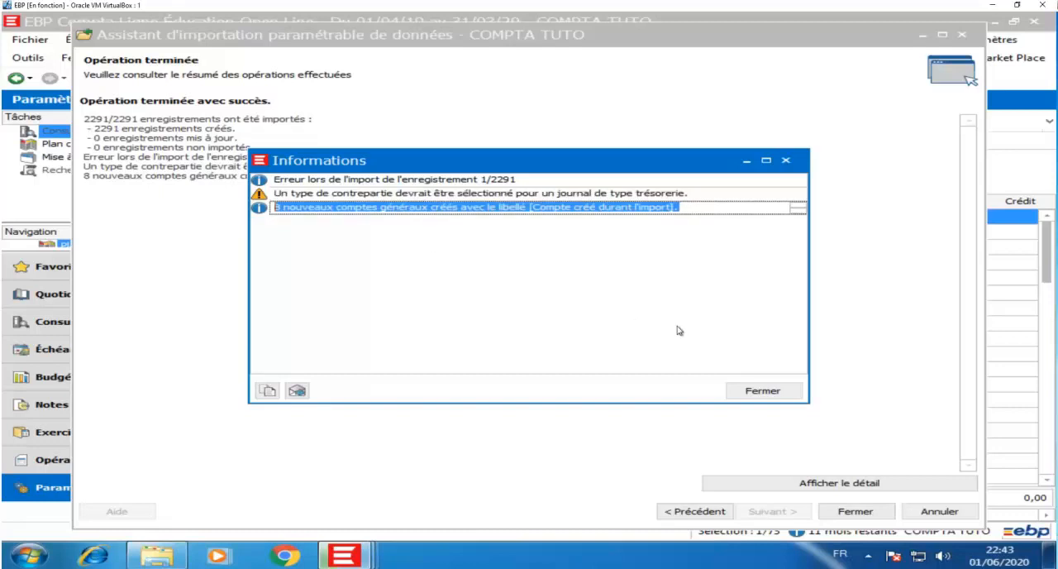
{"action": "left_click", "coordinate": [769, 396]}
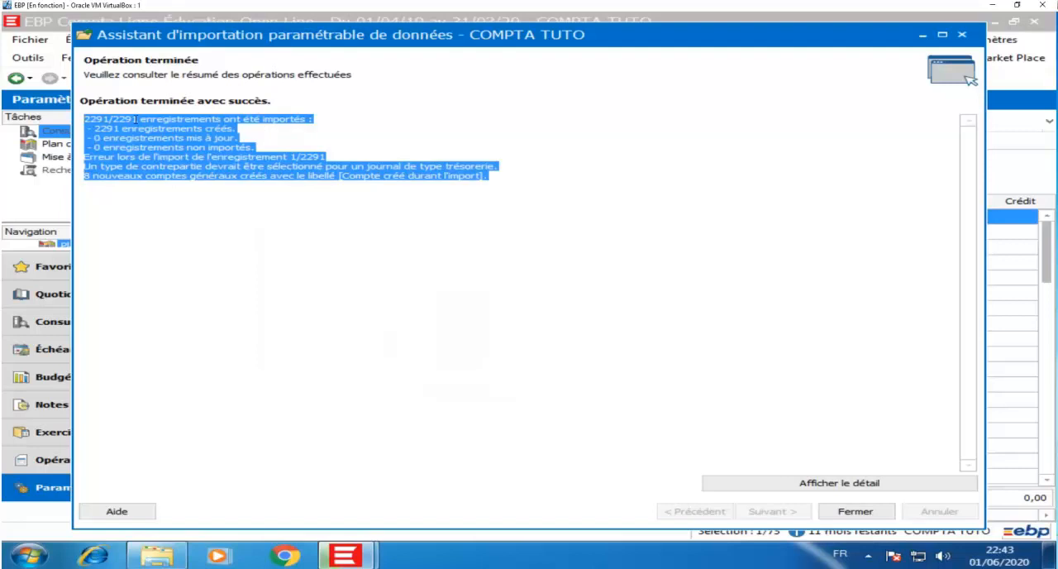
{"action": "left_click", "coordinate": [247, 133]}
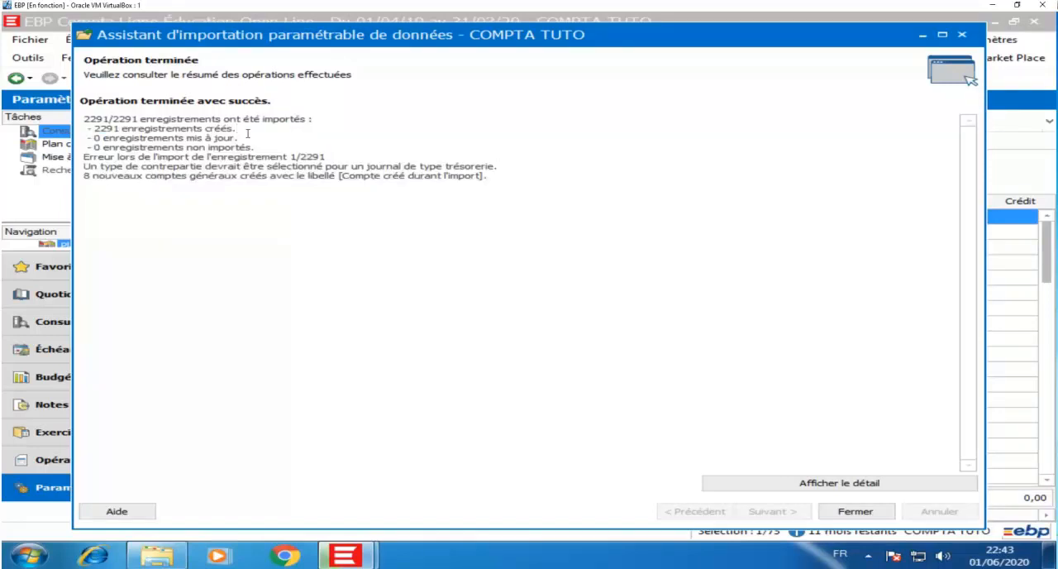
{"action": "left_click_drag", "start_coordinate": [98, 158], "coordinate": [344, 164]}
{"action": "left_click", "coordinate": [341, 158]}
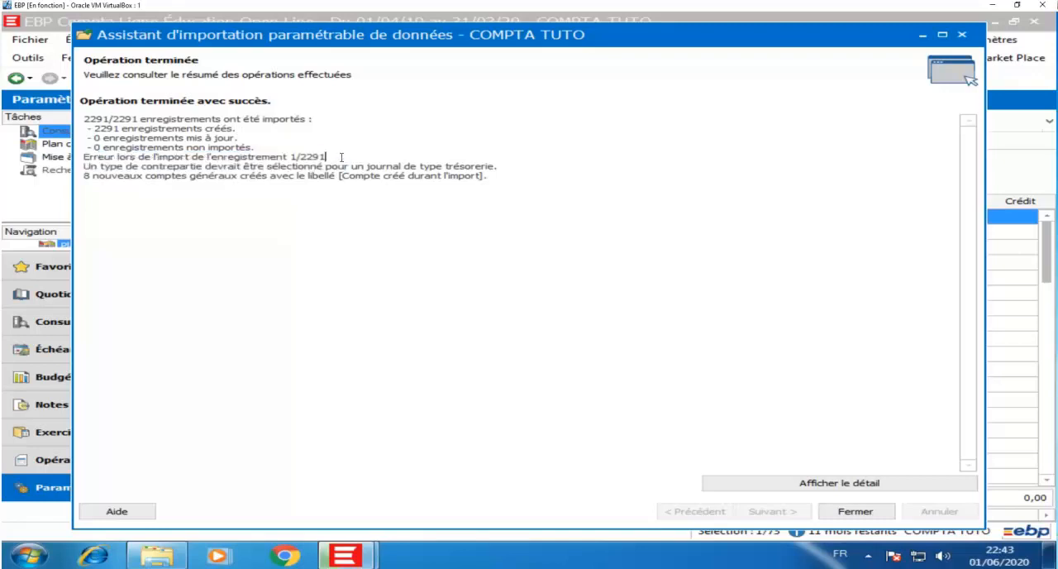
{"action": "left_click", "coordinate": [856, 510]}
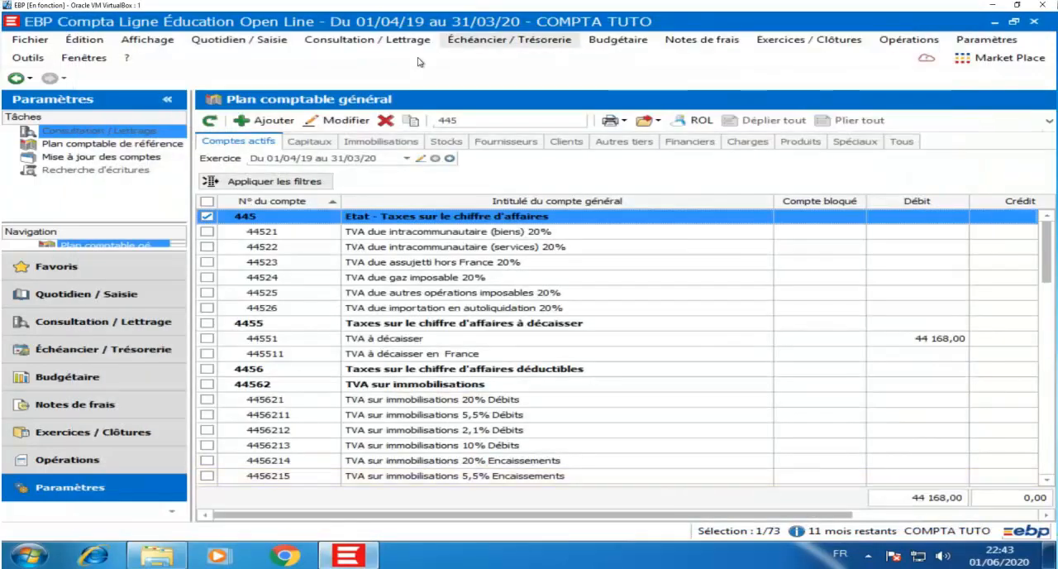
Step: Open the journal entry view for all journals and examine the monthly totals of journal BQ
{"action": "left_click", "coordinate": [230, 42]}
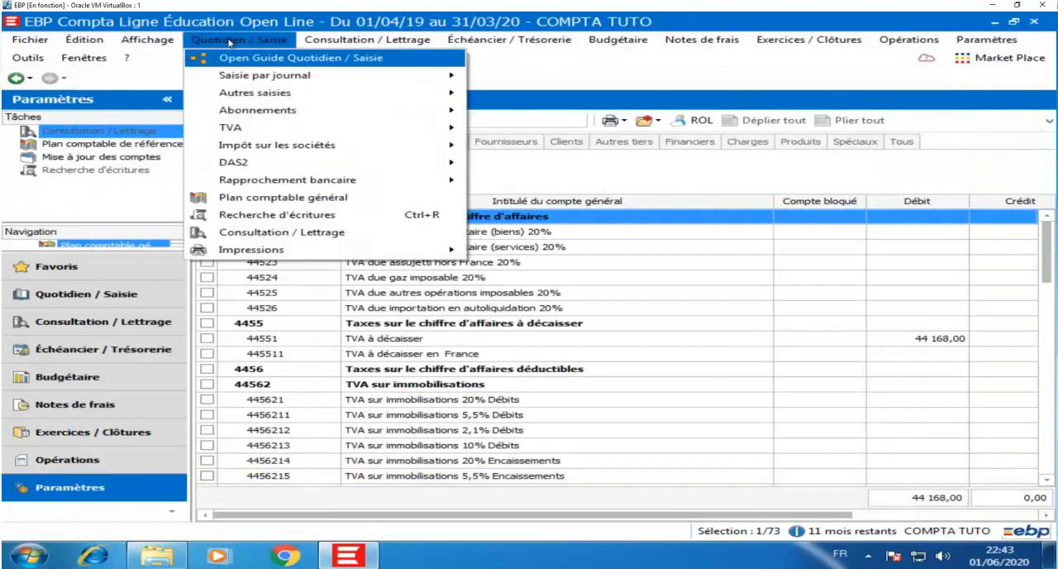
{"action": "mouse_move", "coordinate": [256, 74]}
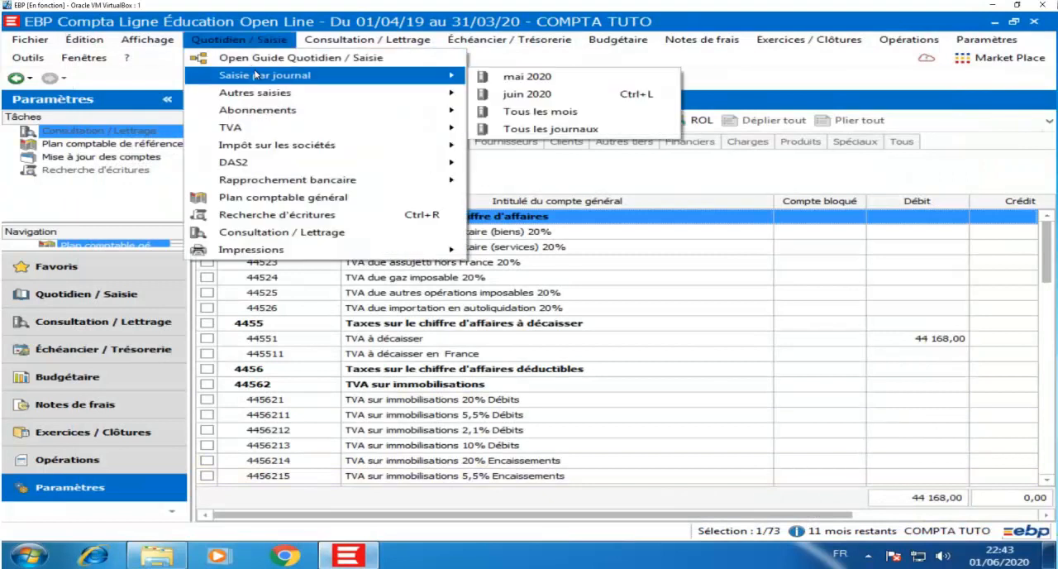
{"action": "left_click", "coordinate": [515, 125]}
{"action": "scroll", "coordinate": [419, 329], "scroll_direction": "down", "scroll_amount": 5}
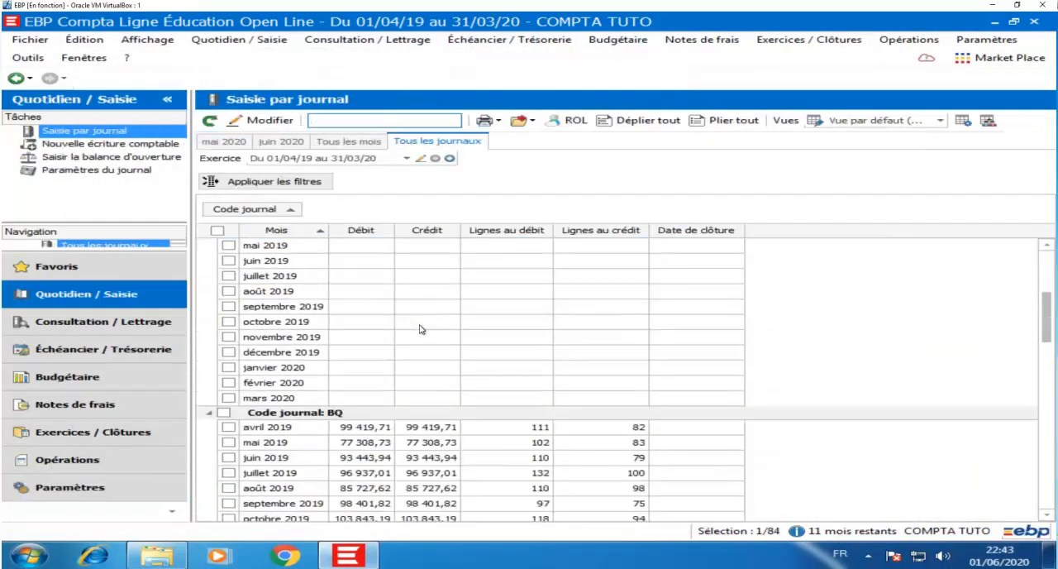
{"action": "scroll", "coordinate": [419, 329], "scroll_direction": "down", "scroll_amount": 3}
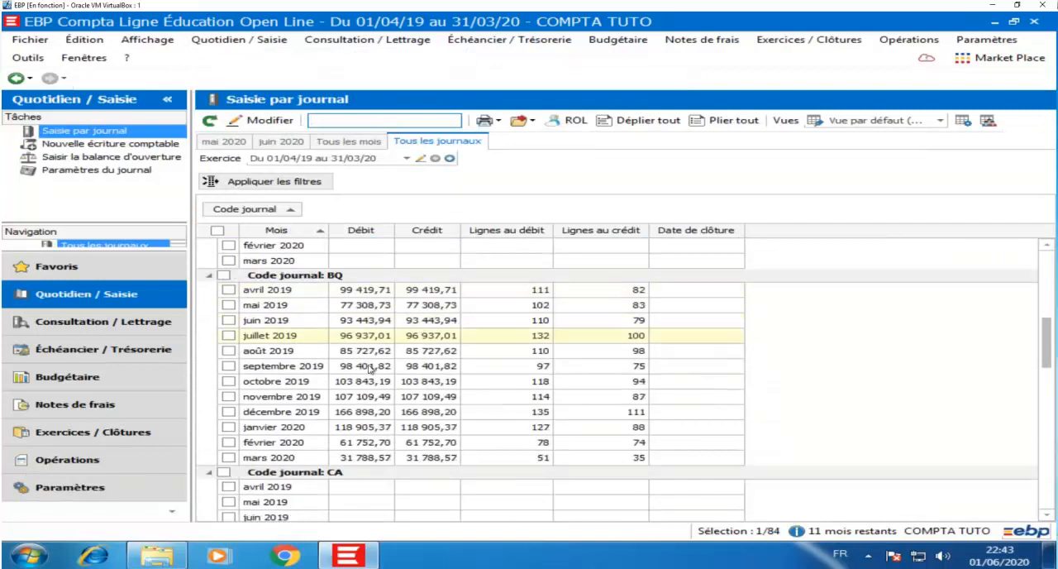